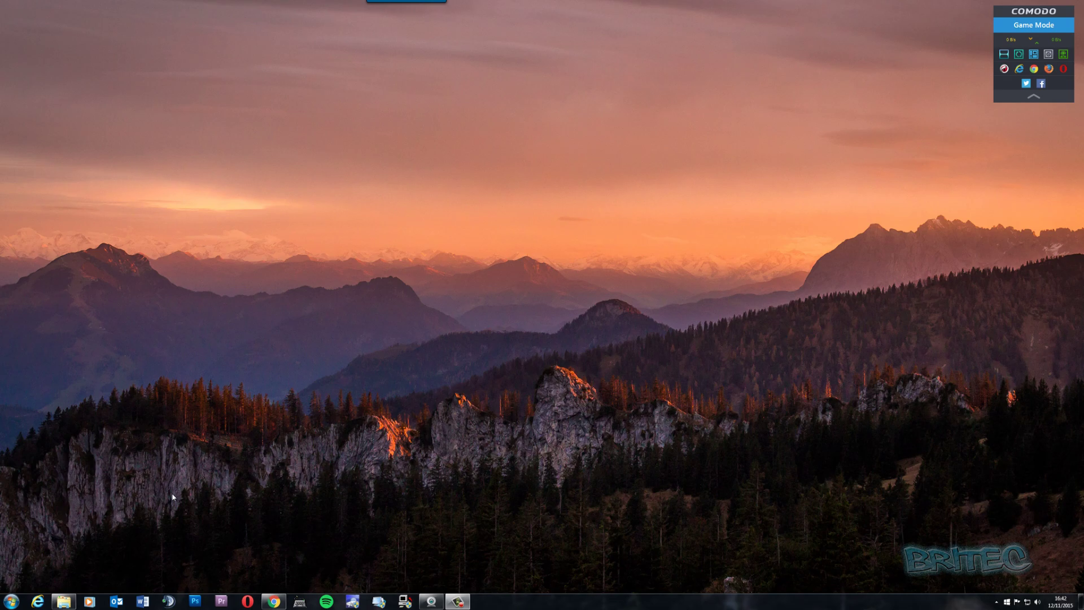
Bring back the YUMI page in Chrome, scroll to the Download YUMI link, then minimise Chrome.
click(271, 604)
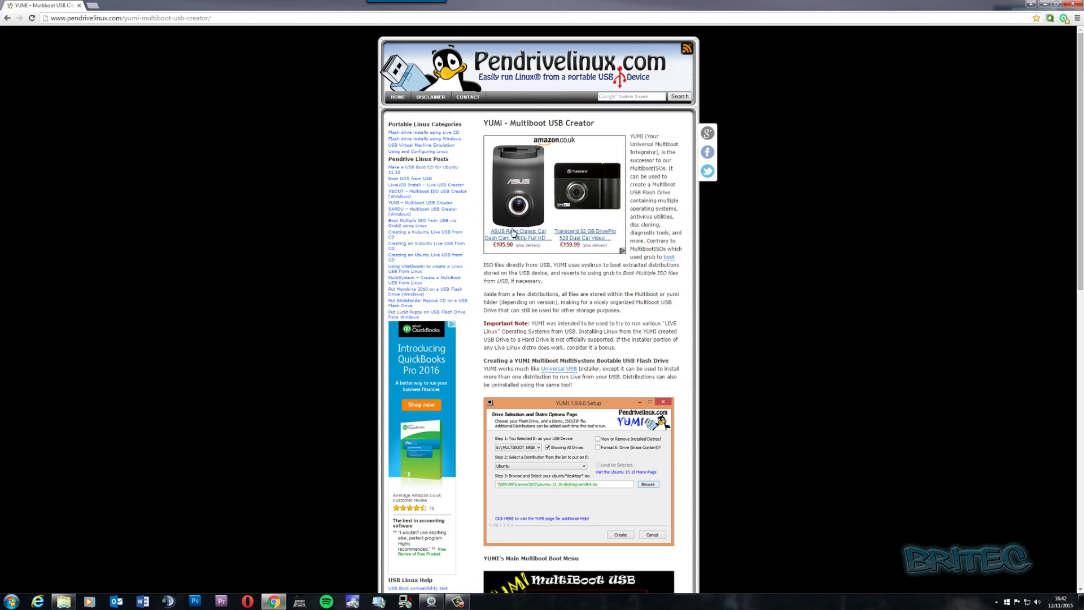
scroll(614, 319, down, 4)
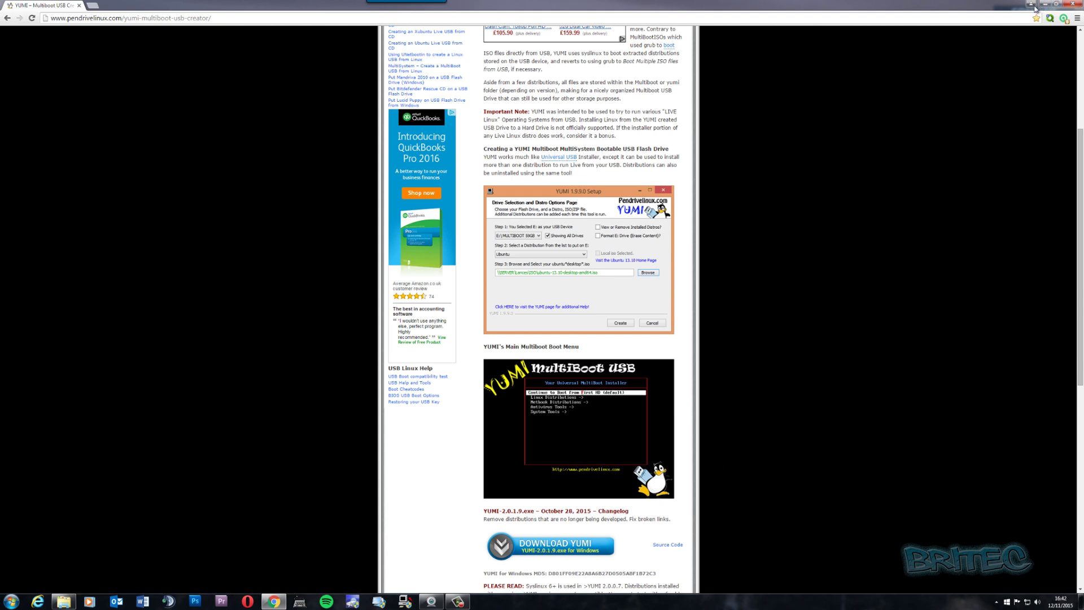
click(1038, 6)
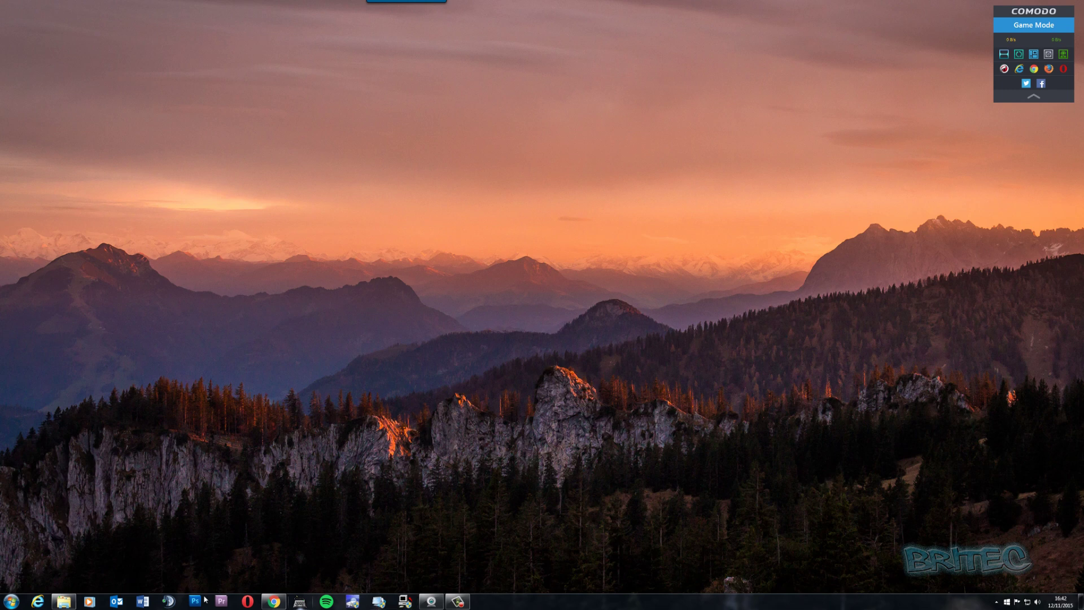
Launch YUMI 2.0.1.9 Setup from the taskbar and accept its License Agreement.
click(64, 601)
click(404, 602)
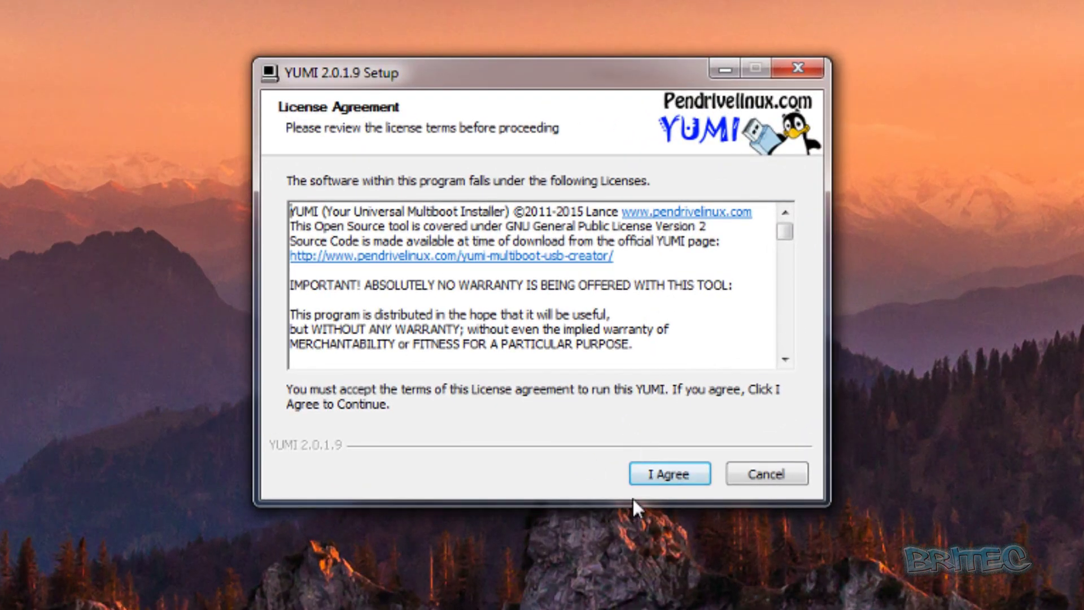
click(654, 478)
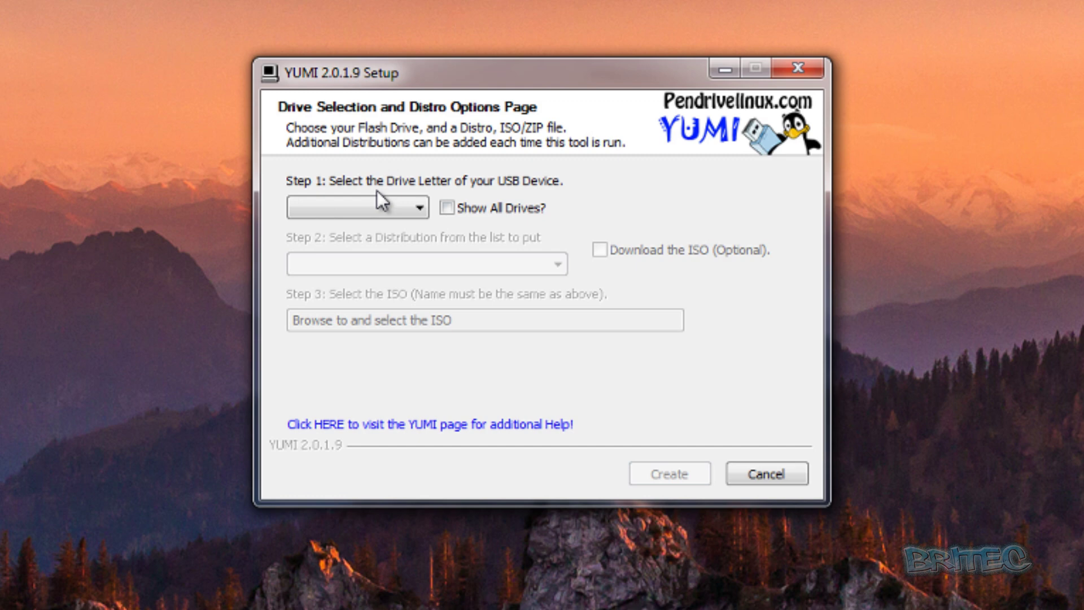
Target Y:\ BLANK 29GB with FAT32 formatting and choose Lubuntu as the distribution.
click(419, 206)
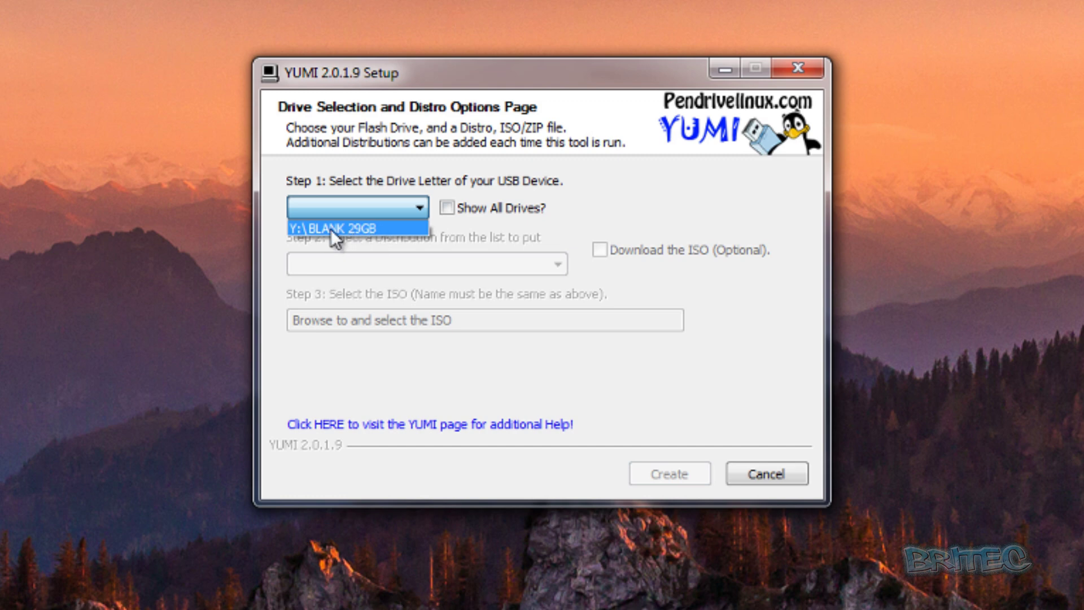
click(350, 228)
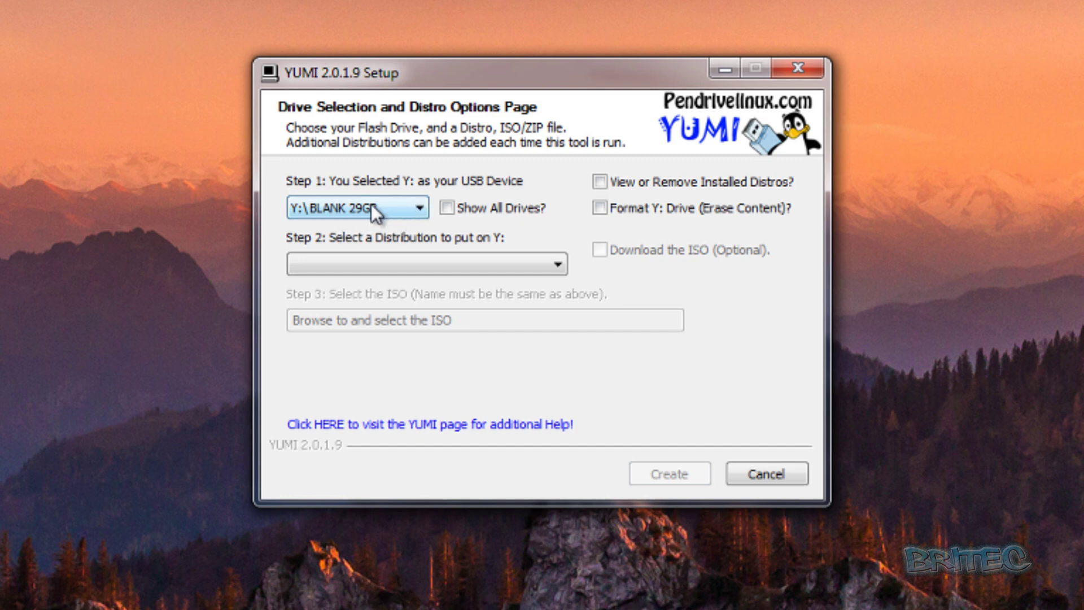
click(599, 208)
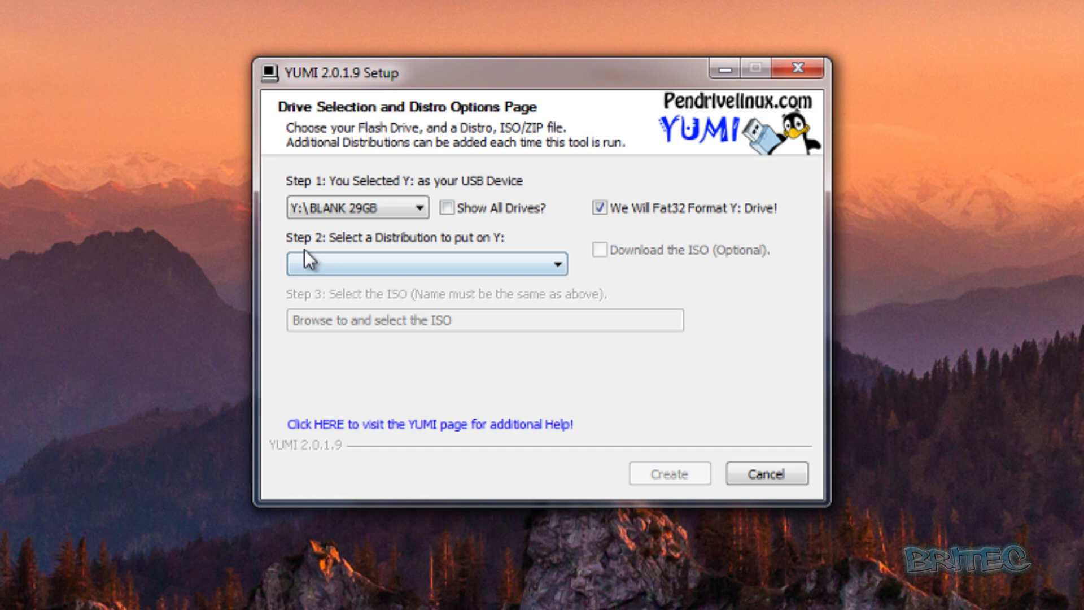
click(554, 265)
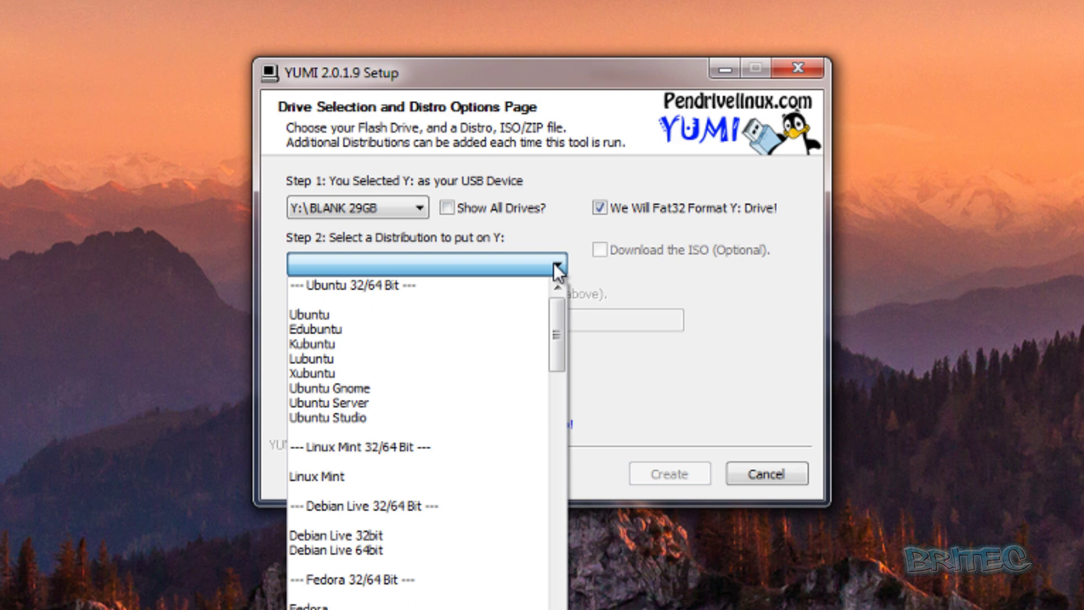
click(337, 359)
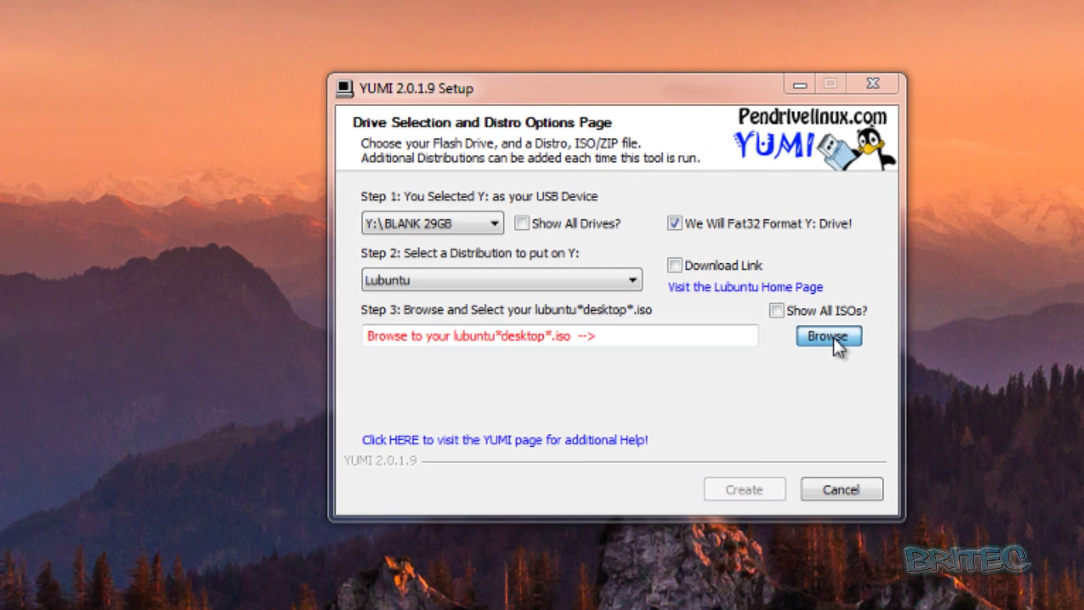
Set lubuntu-14.10-desktop-amd64.iso as the ISO and return persistent storage to 0 MB.
click(757, 322)
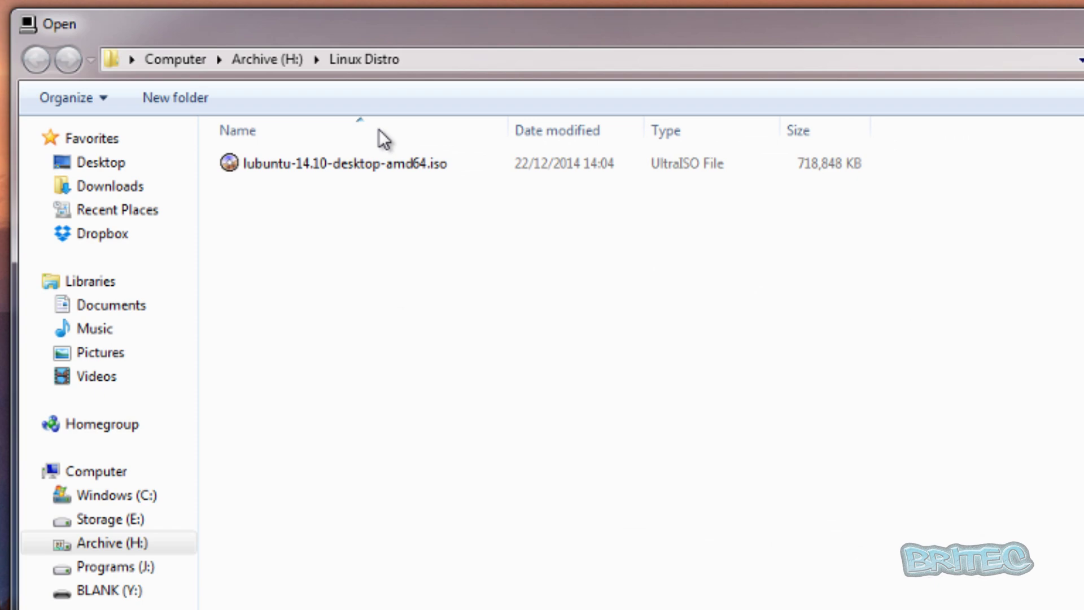
click(292, 165)
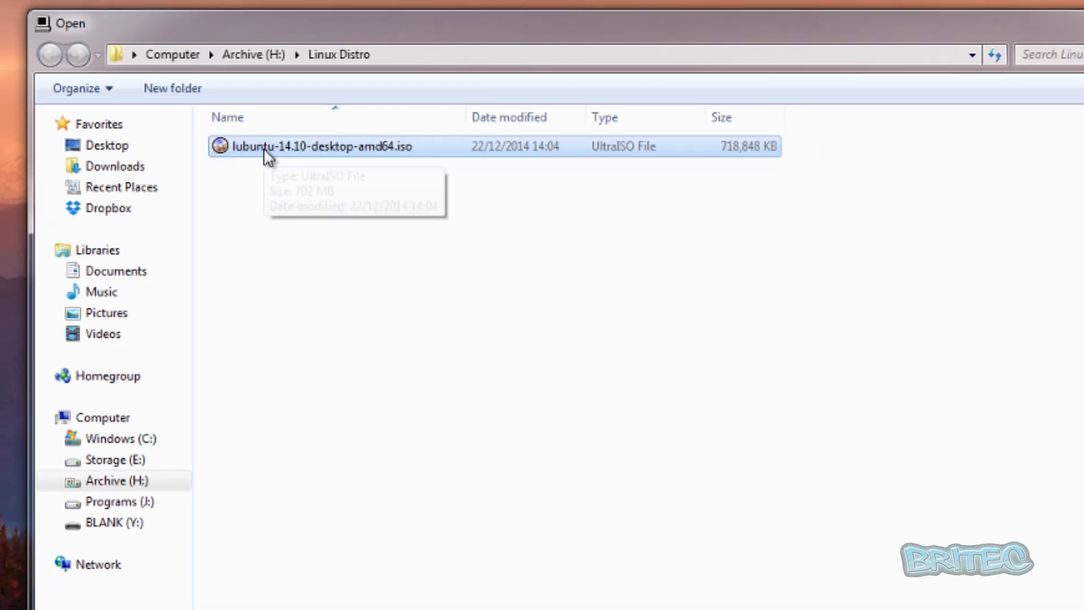
click(898, 601)
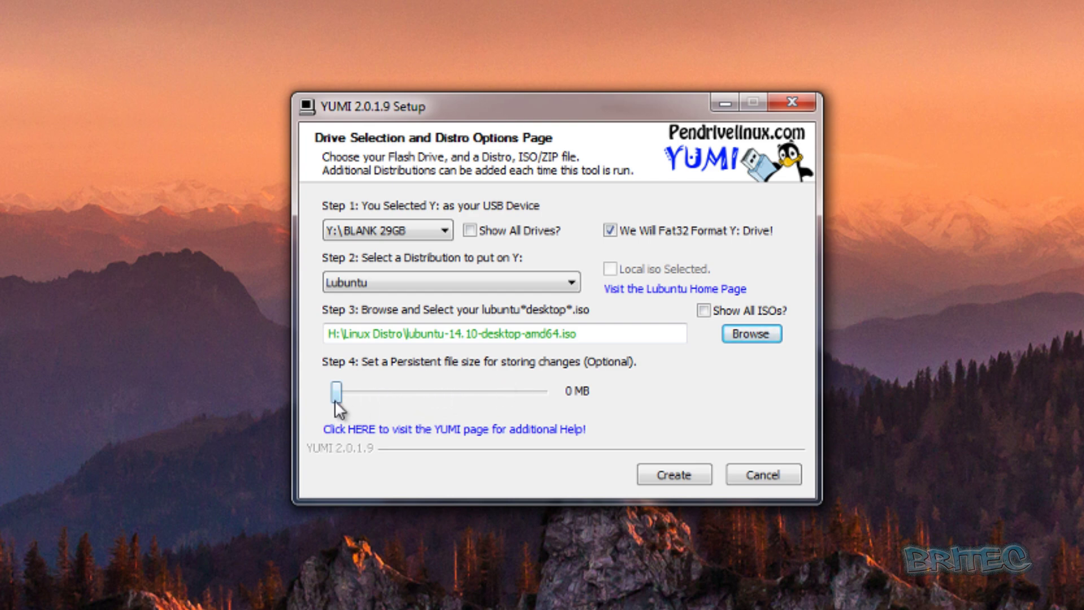
click(440, 391)
scroll(435, 392, down, 5)
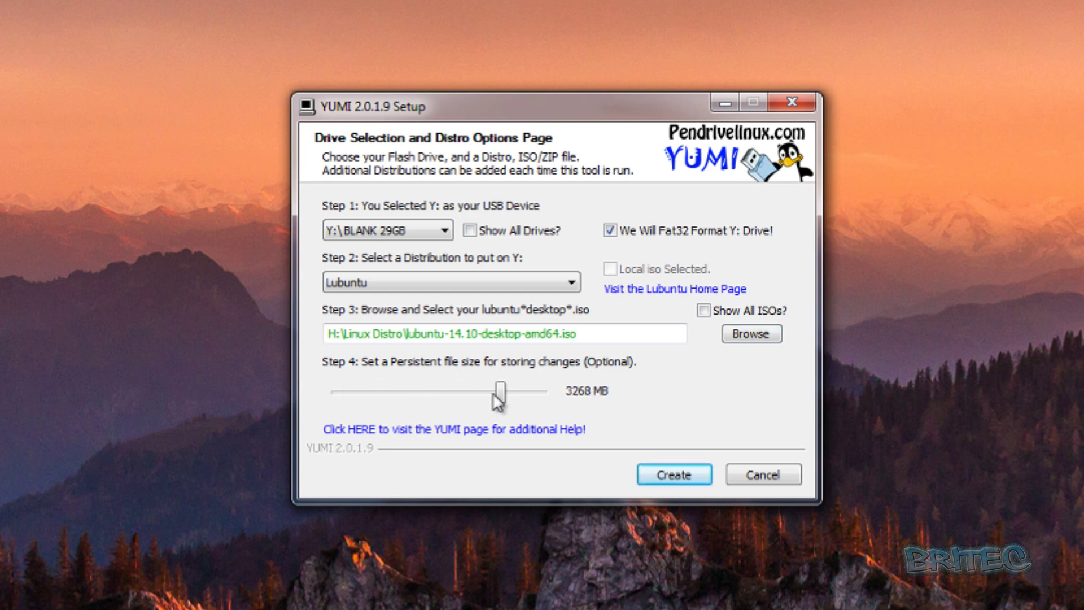
drag(497, 392, 274, 388)
Approve formatting Y: and installing Lubuntu, then finish the Lubuntu installation.
click(668, 477)
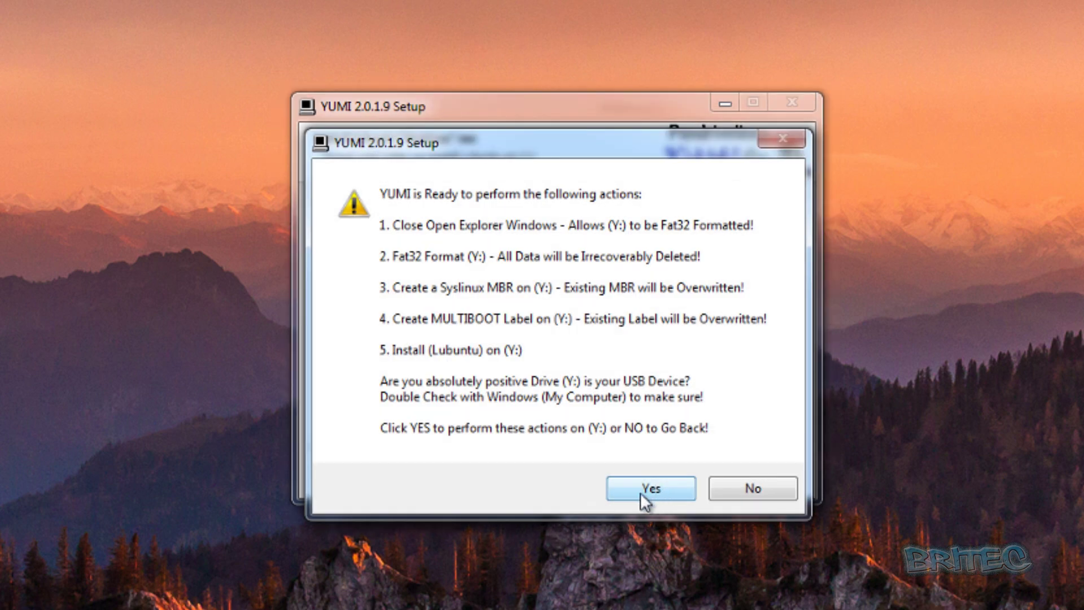
drag(558, 147, 535, 116)
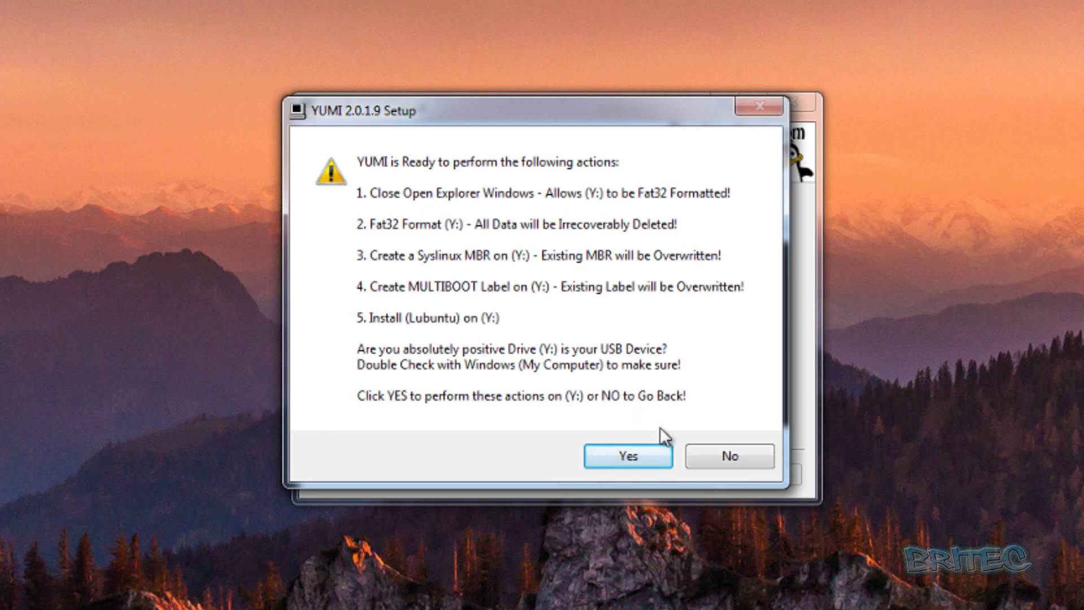
click(624, 458)
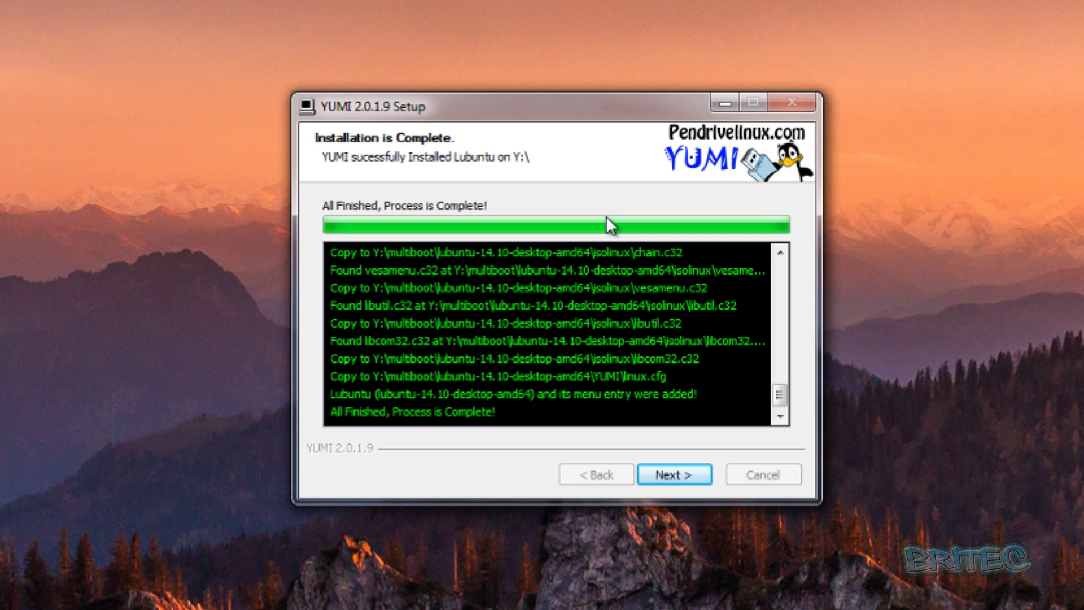
click(688, 478)
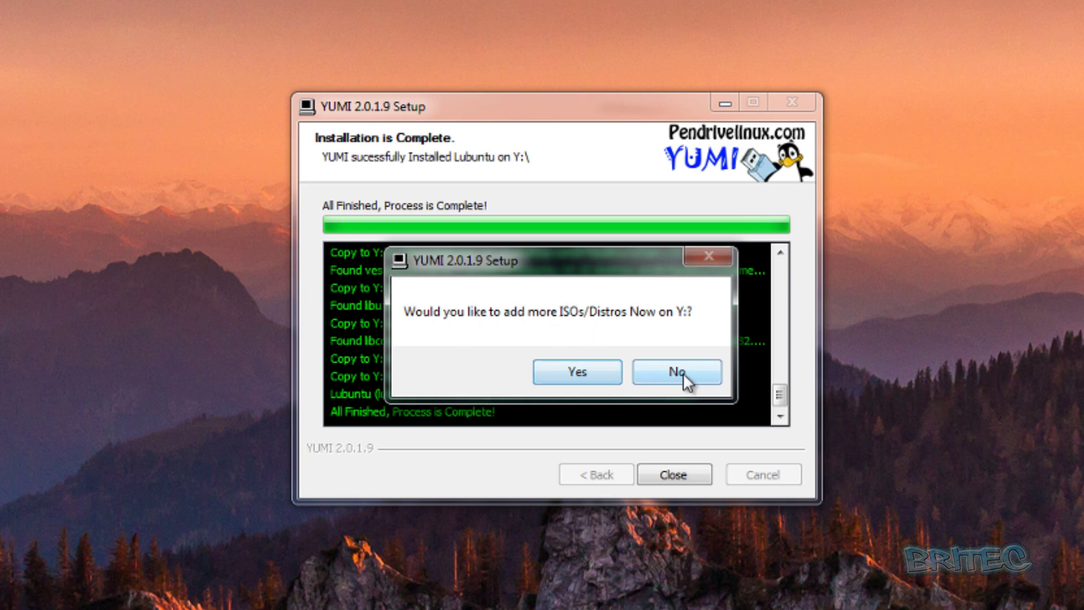
Add more distros, targeting Y:\ MULTIBOOT 29GB with Linux Mint as the distribution.
click(555, 368)
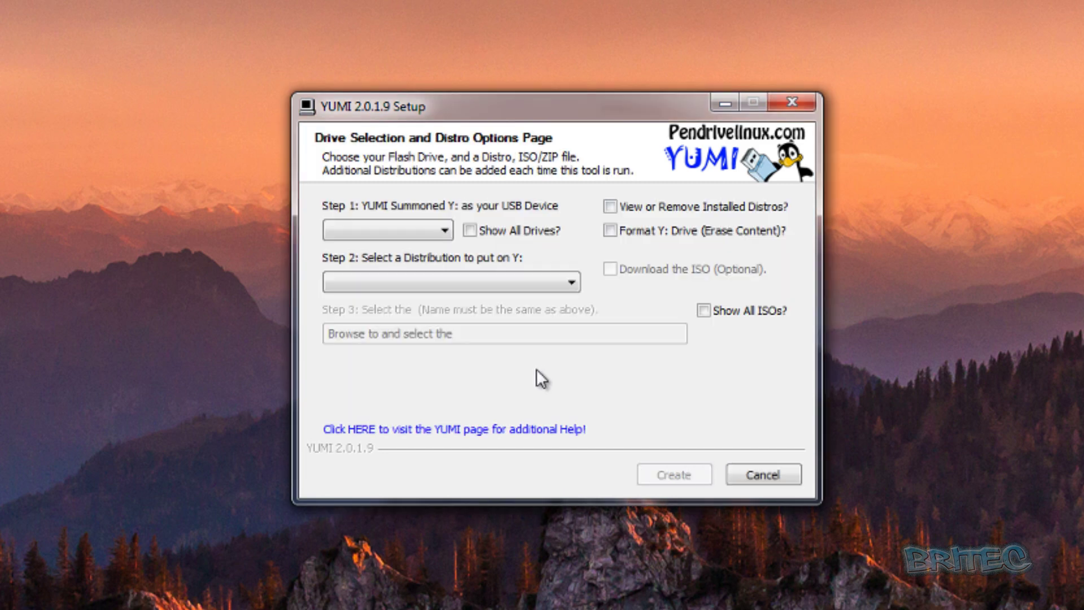
click(442, 232)
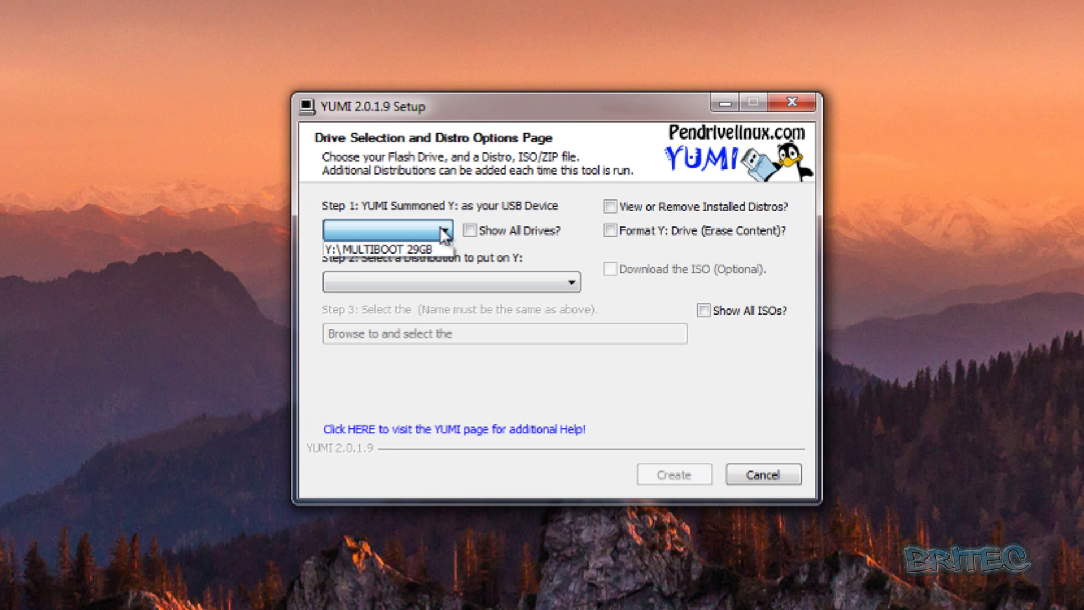
click(425, 249)
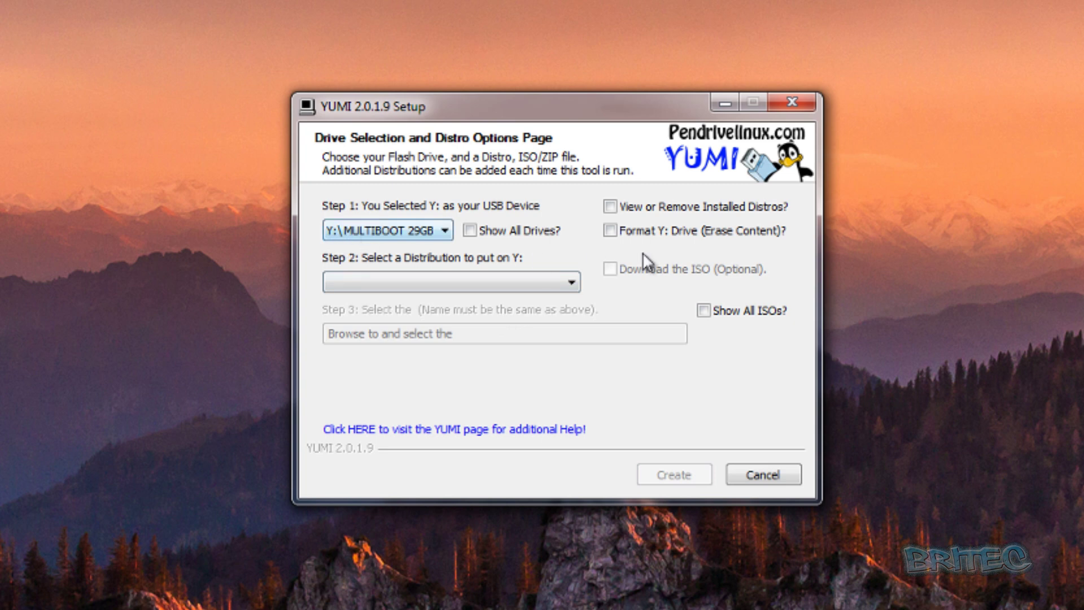
click(572, 285)
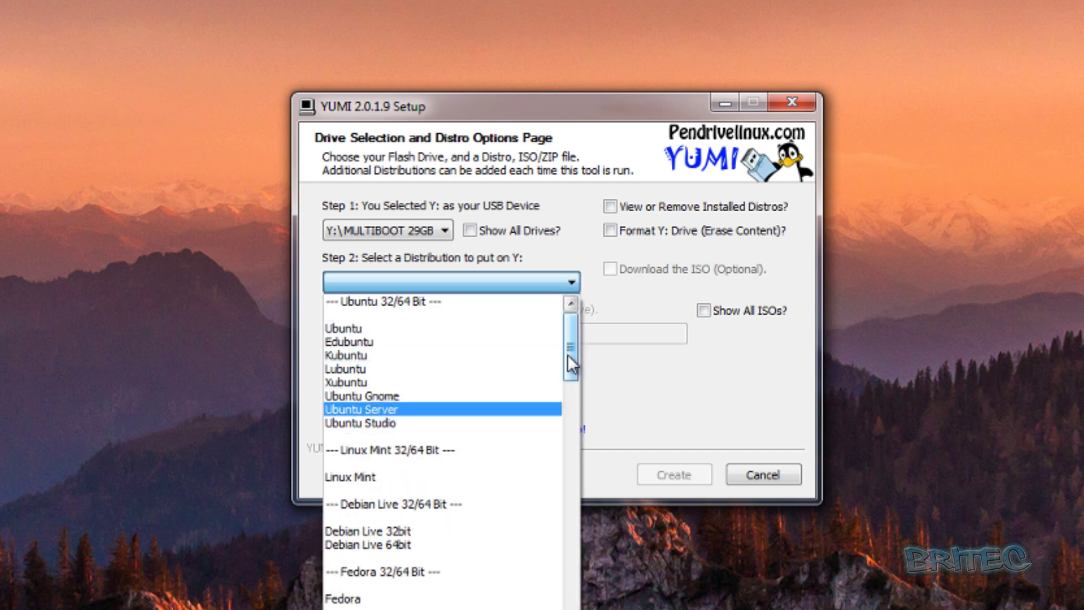
click(399, 476)
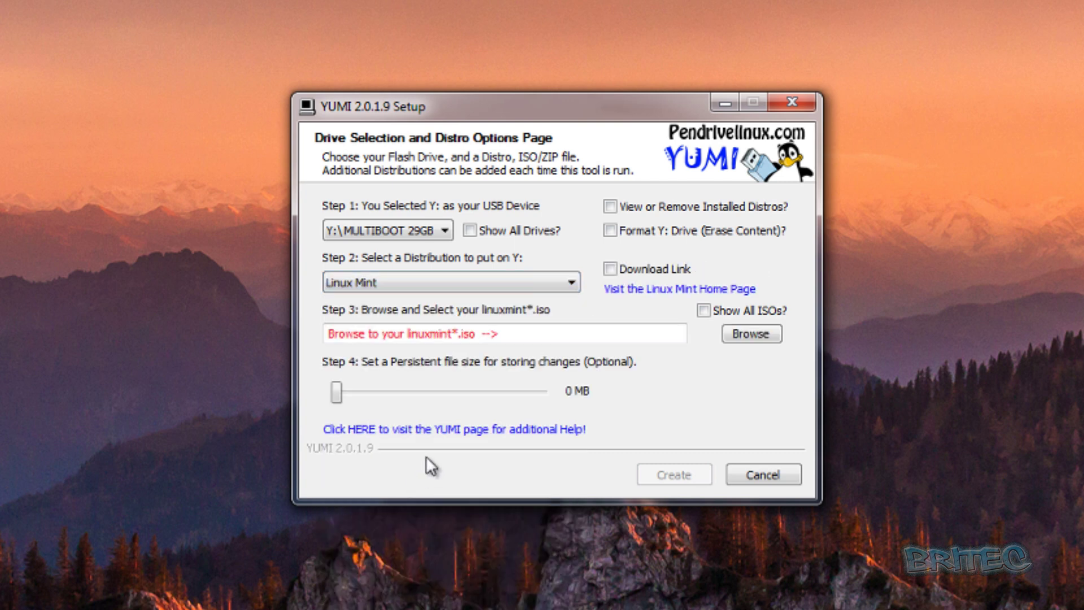
Select linuxmint-17.2-cinnamon-64bit.iso as the Linux Mint ISO.
click(746, 336)
click(750, 335)
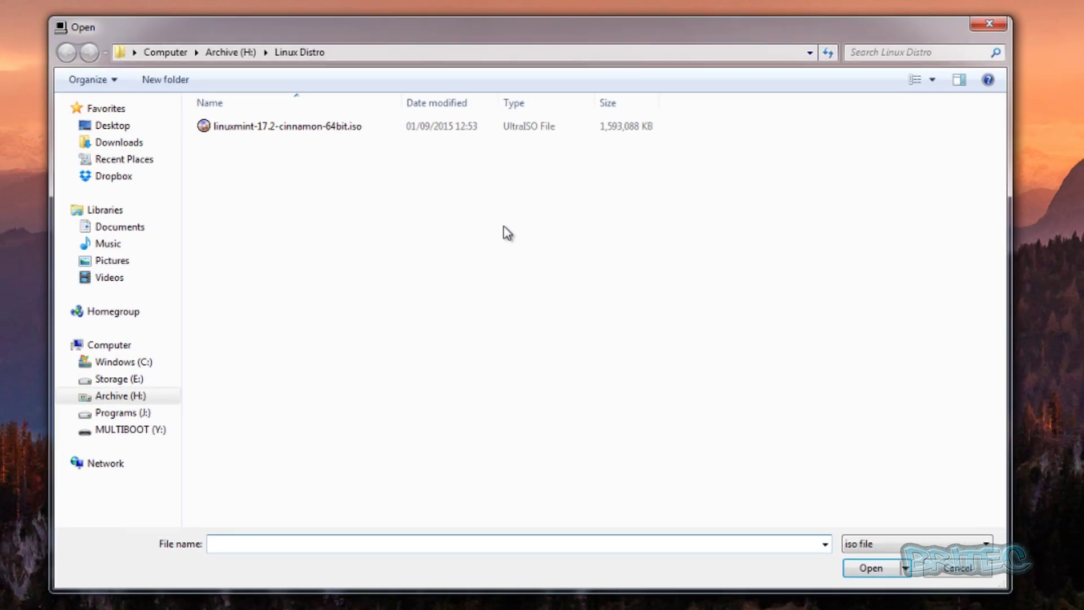
click(262, 128)
click(870, 568)
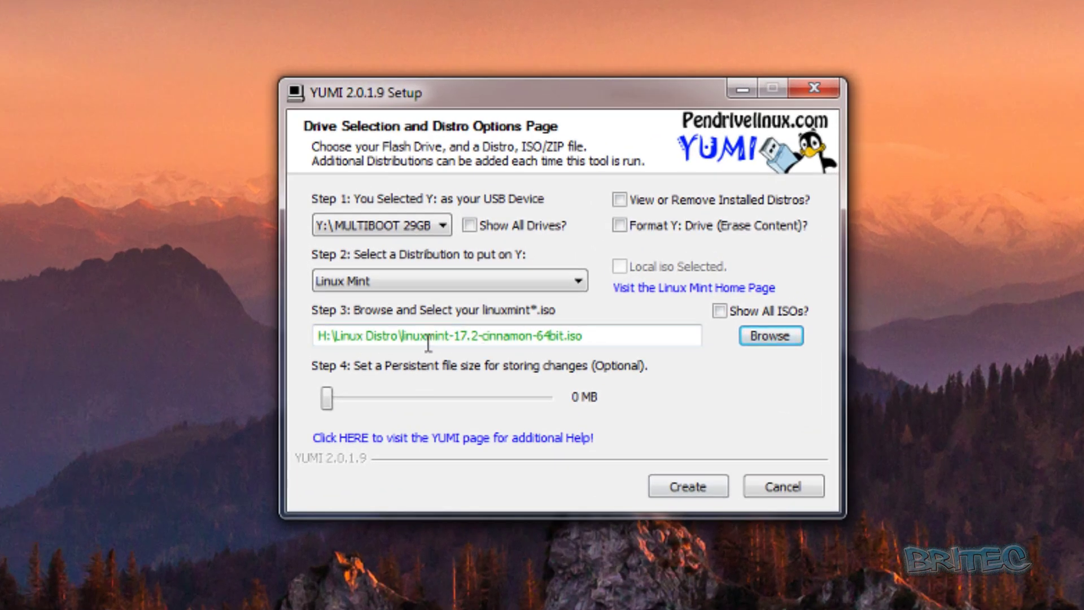
Install Linux Mint onto the MULTIBOOT Y: drive and opt to add another distribution.
click(696, 490)
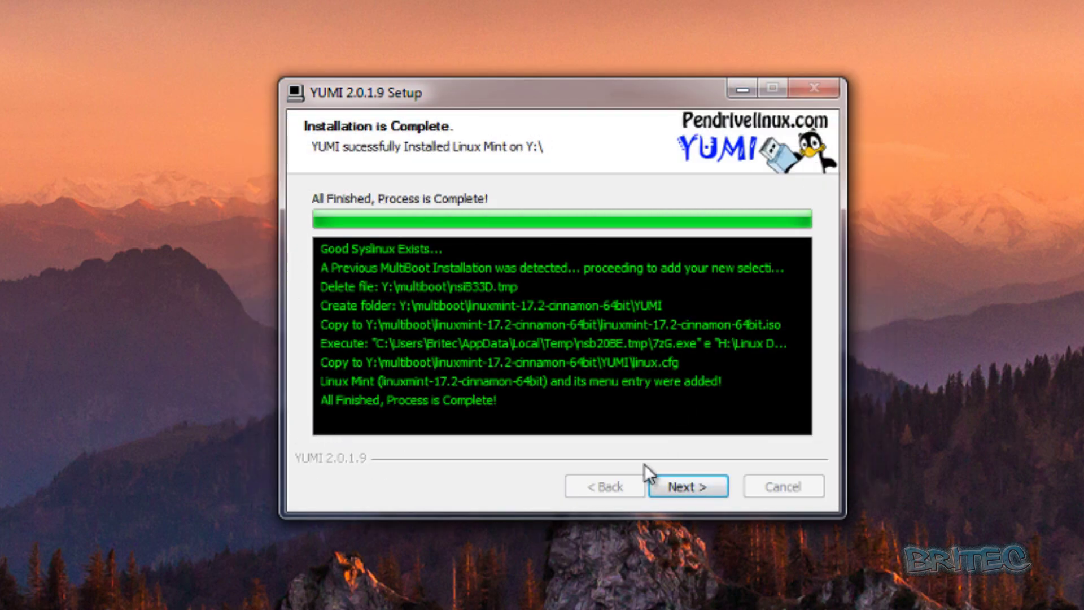
click(682, 487)
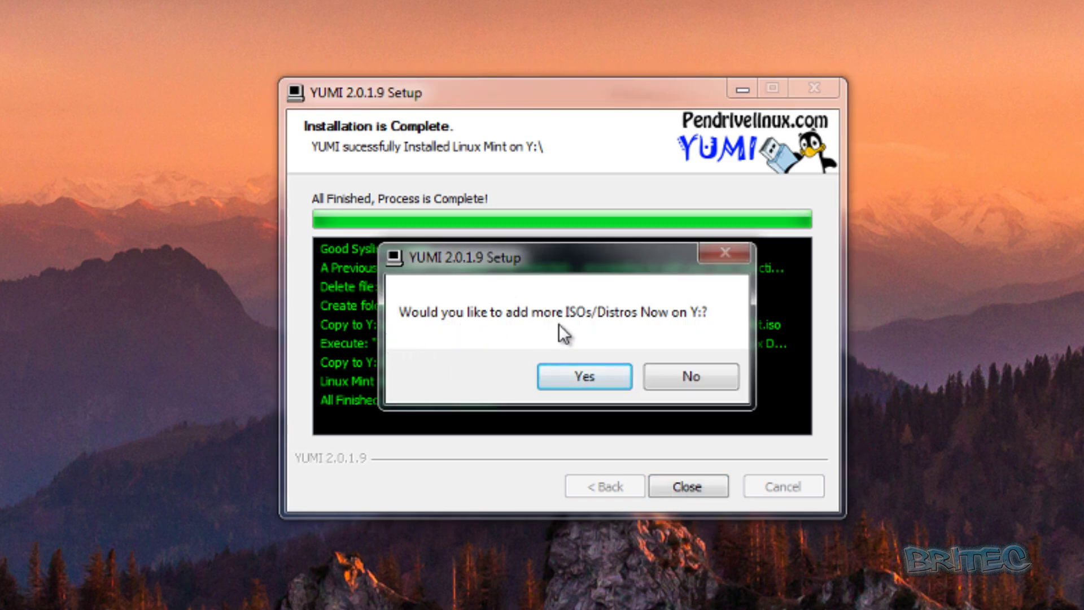
click(574, 384)
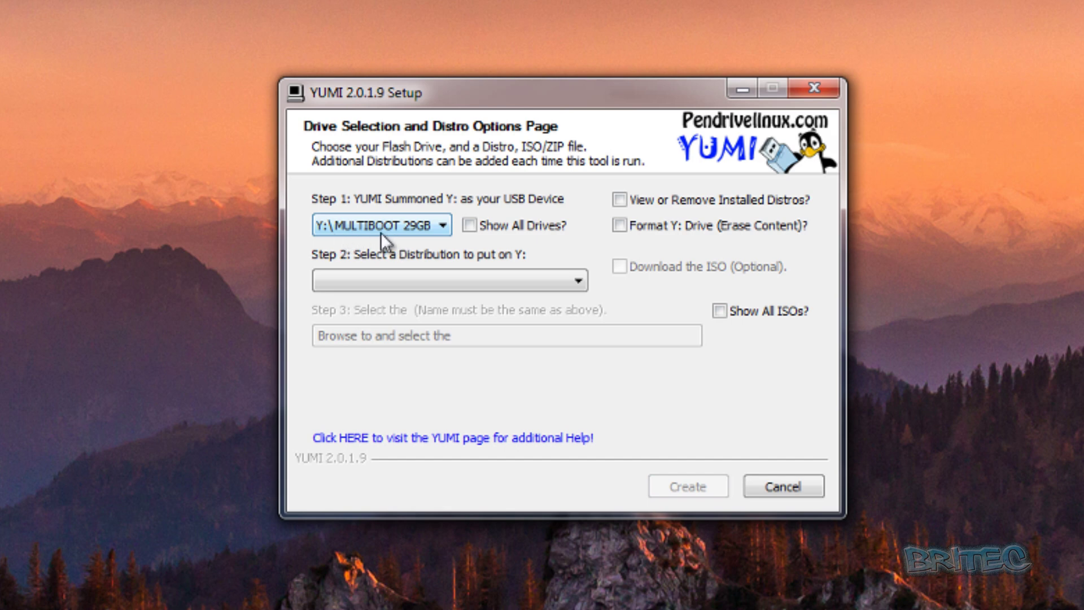
Choose Manjaro as the distribution with manjaro-xfce-15.09-x86_64.iso as its ISO.
click(568, 281)
scroll(536, 317, down, 10)
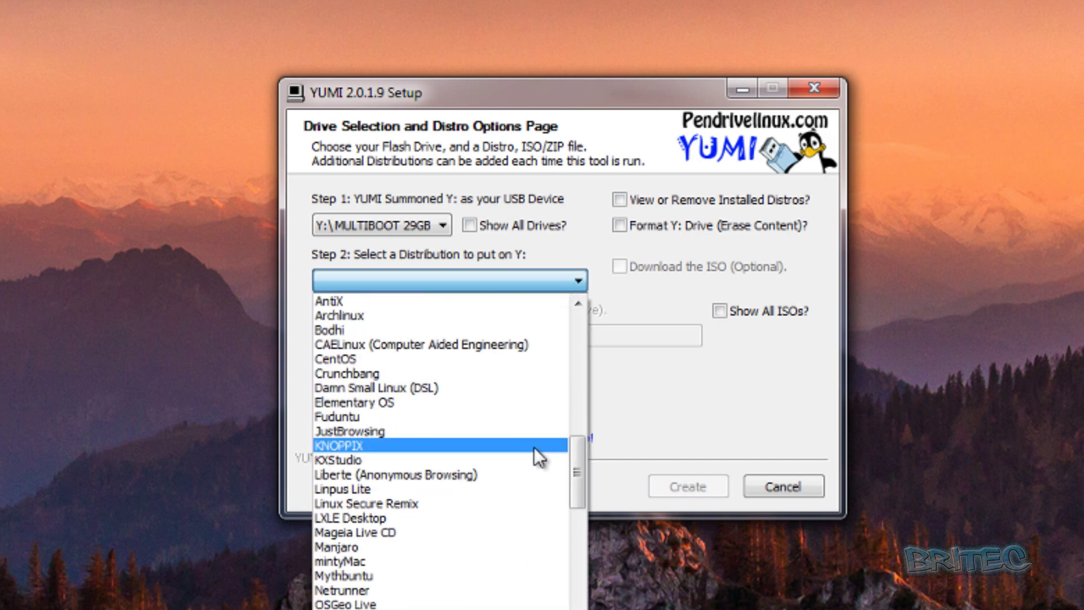
click(371, 544)
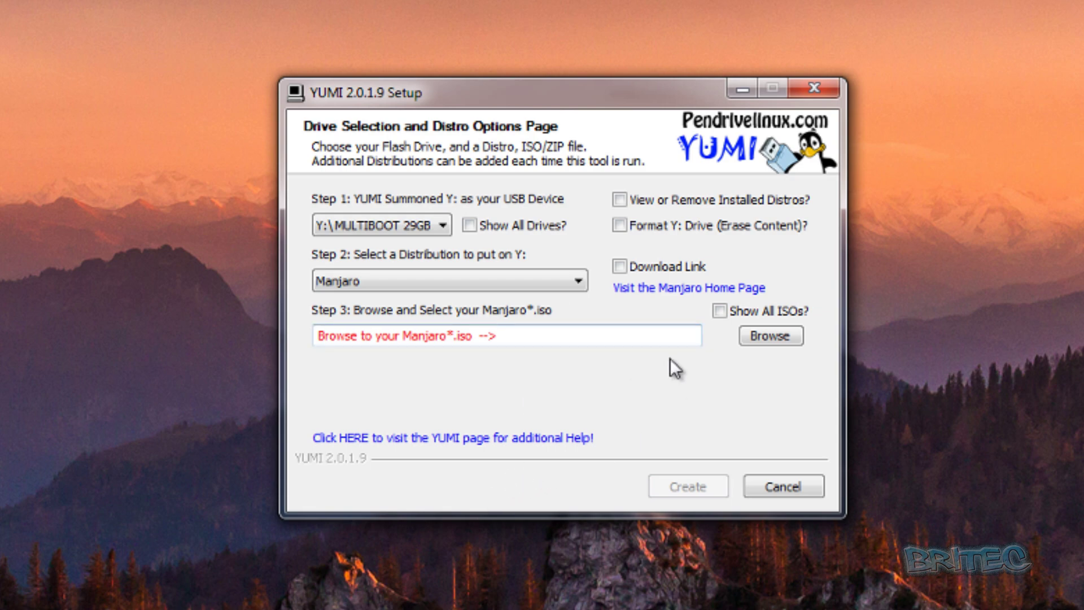
click(772, 337)
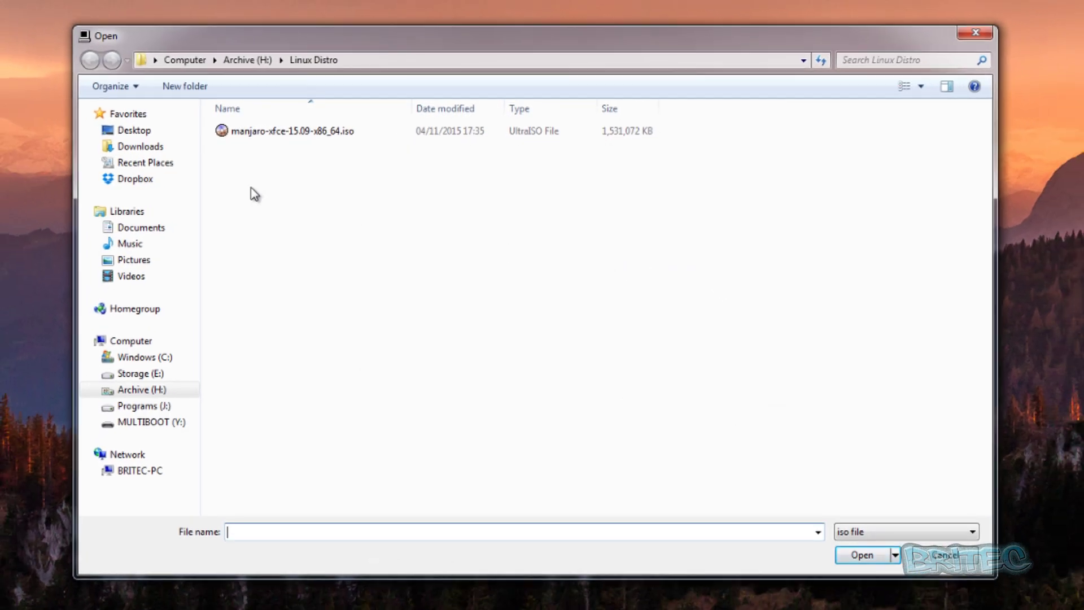
click(273, 134)
click(863, 555)
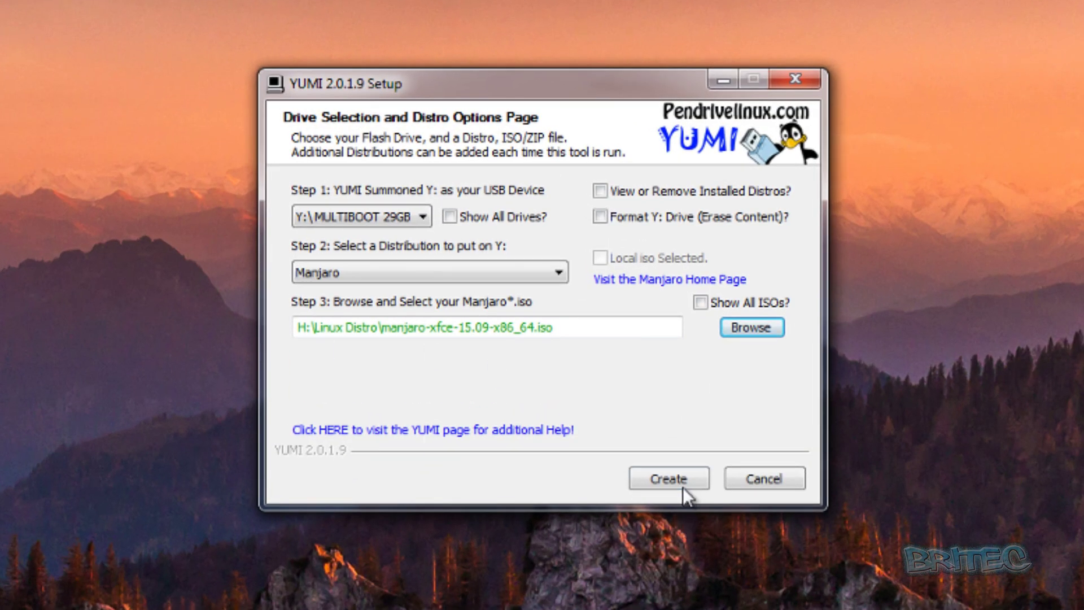
Install Manjaro onto the USB drive and opt to add another distro.
click(669, 480)
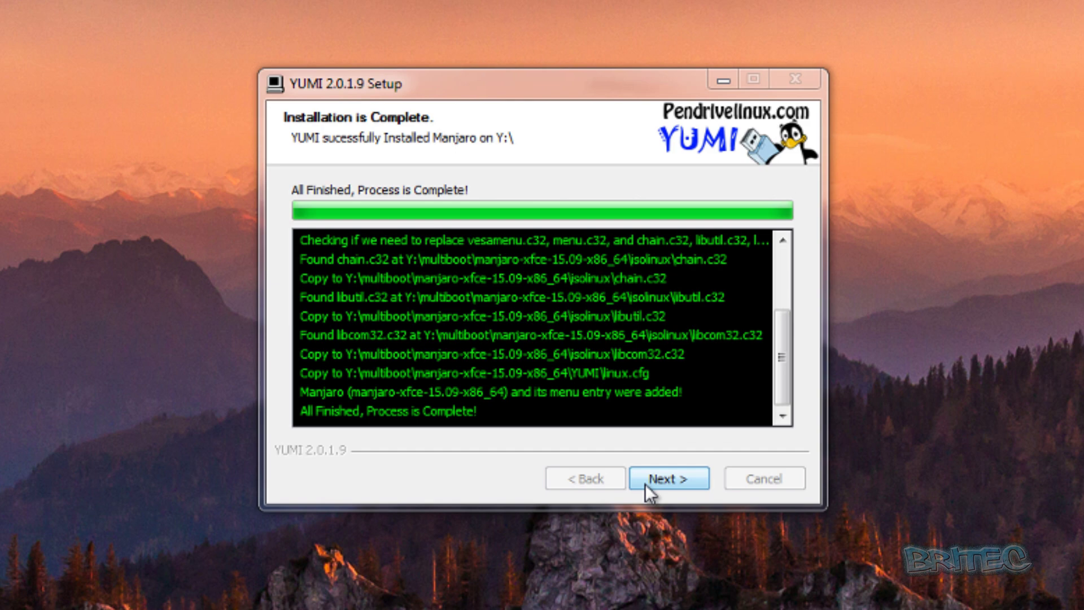
click(662, 479)
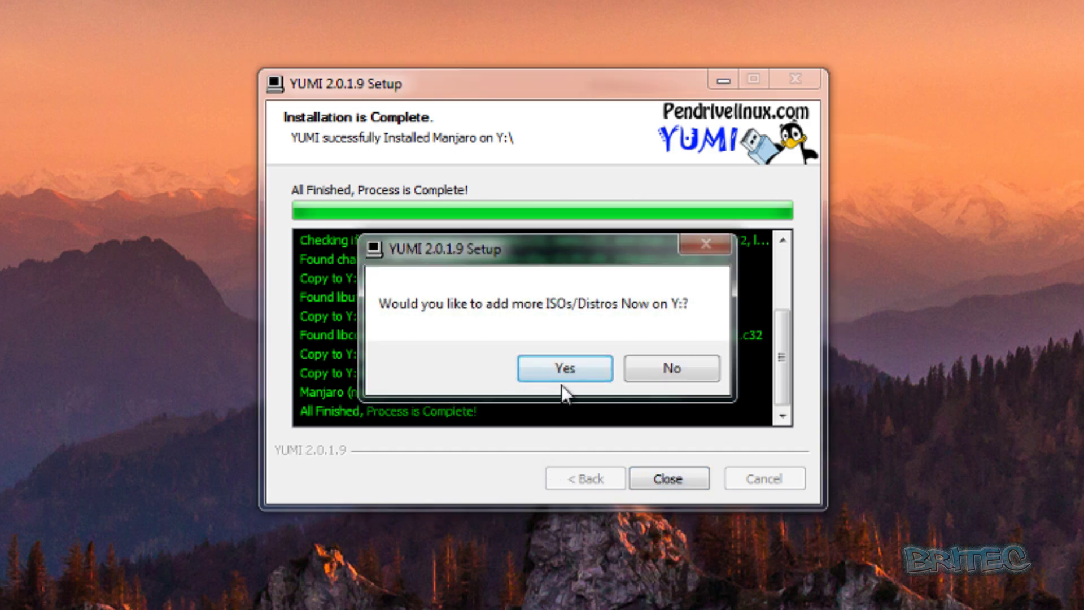
click(553, 374)
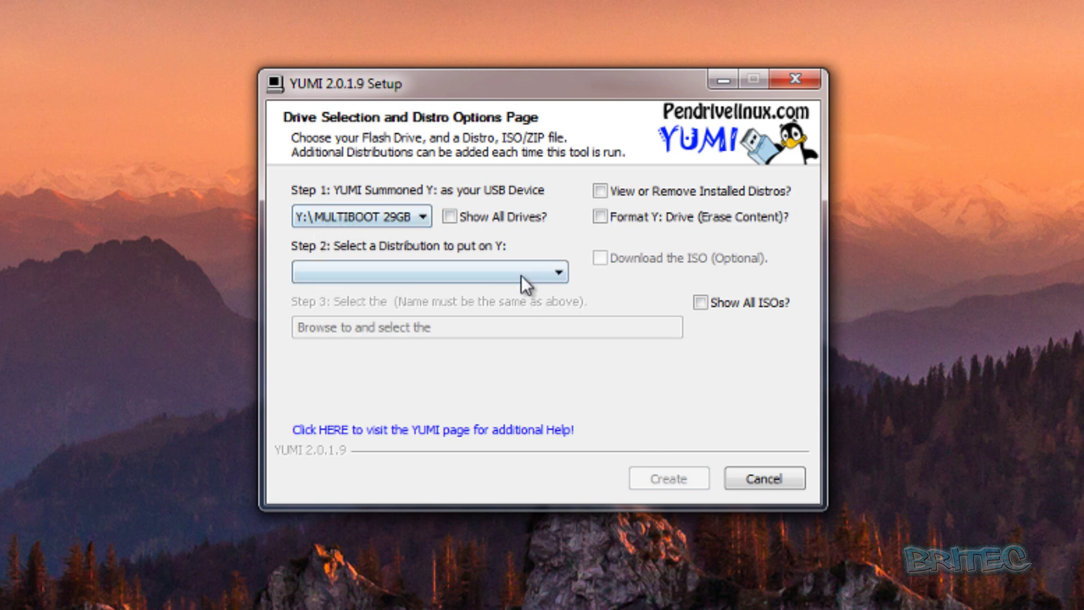
Pick Peppermint from the Step 2 distribution list.
click(558, 275)
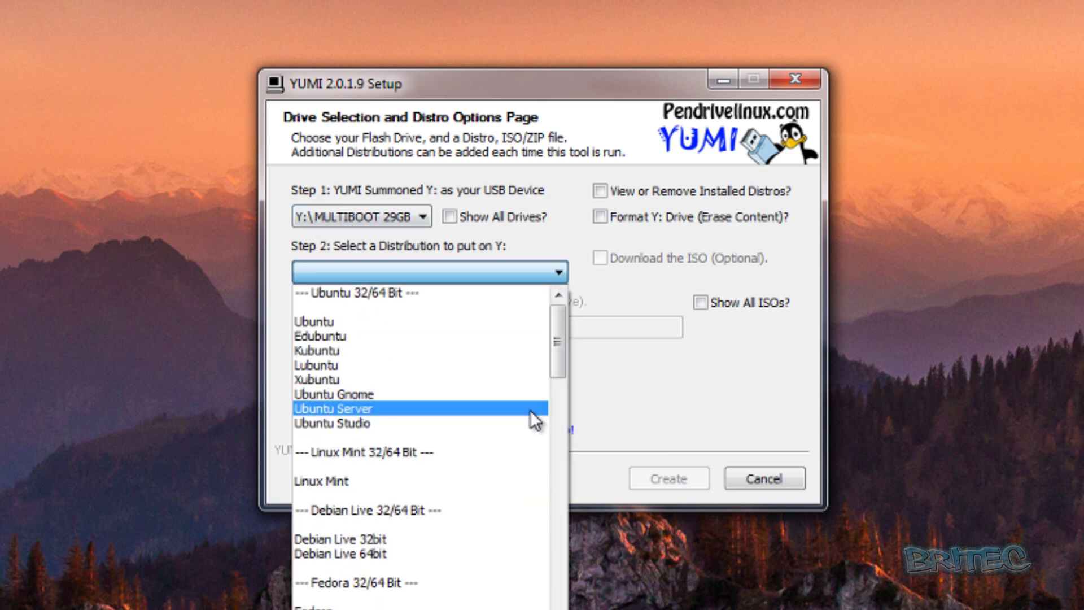
drag(557, 343, 543, 452)
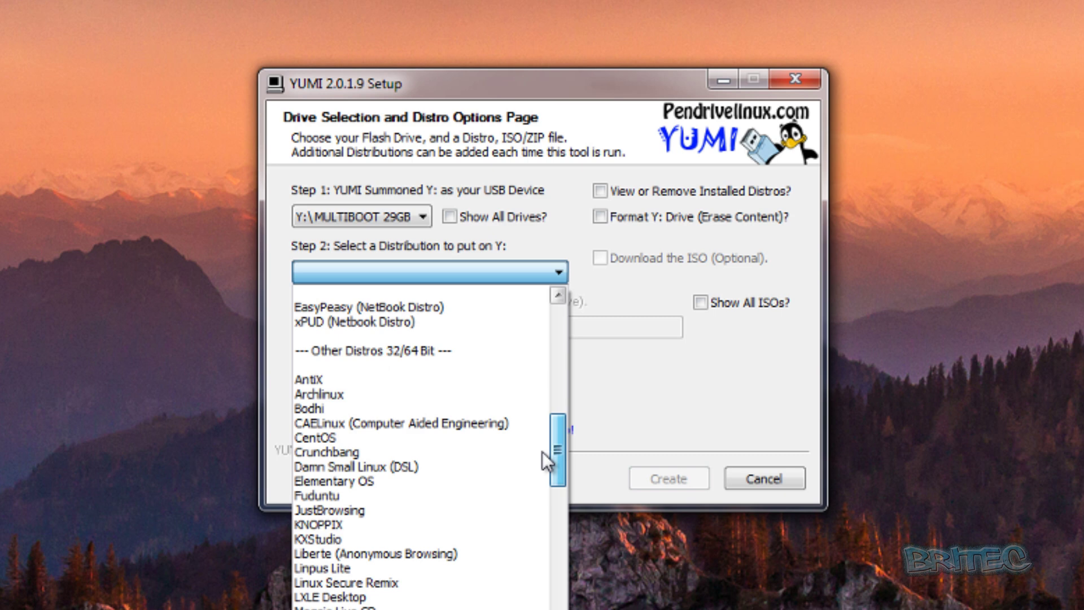
drag(542, 452, 541, 458)
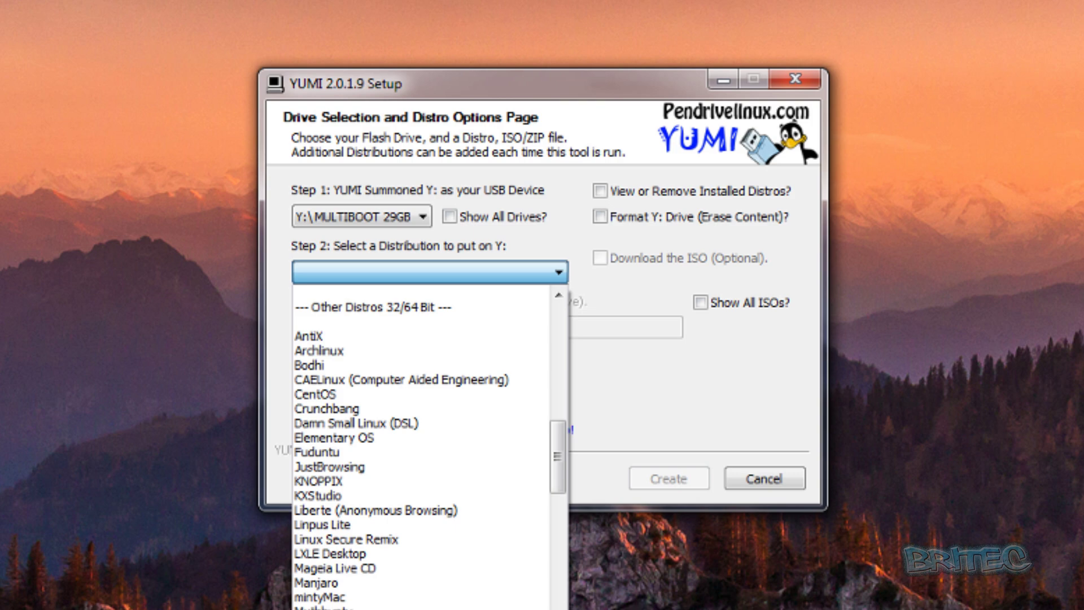
click(443, 607)
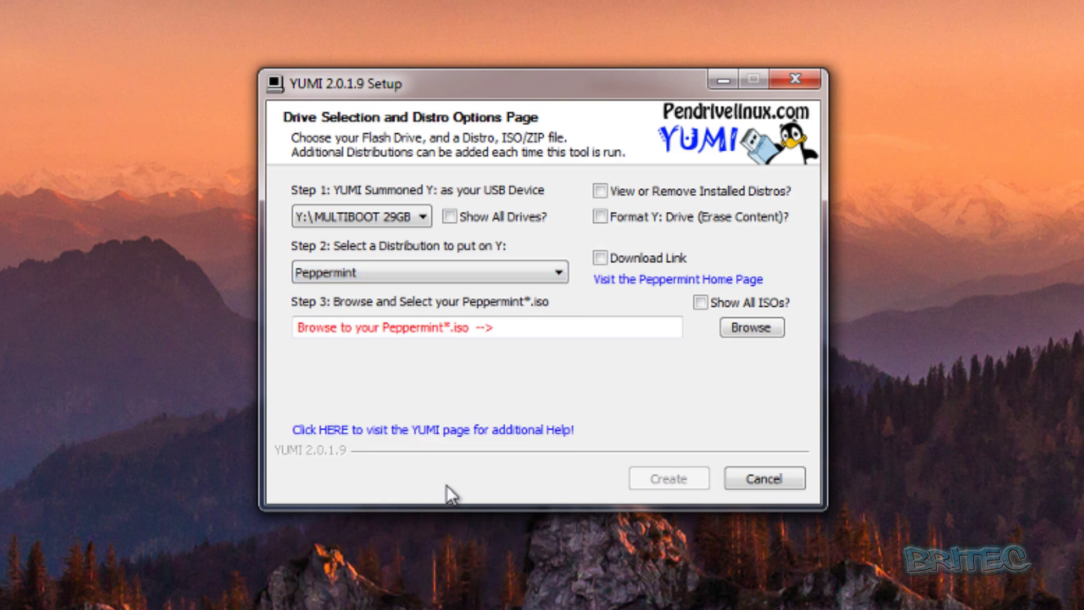
Set Peppermint-6-20150518-amd64.iso as the ISO and install Peppermint onto Y:.
click(745, 335)
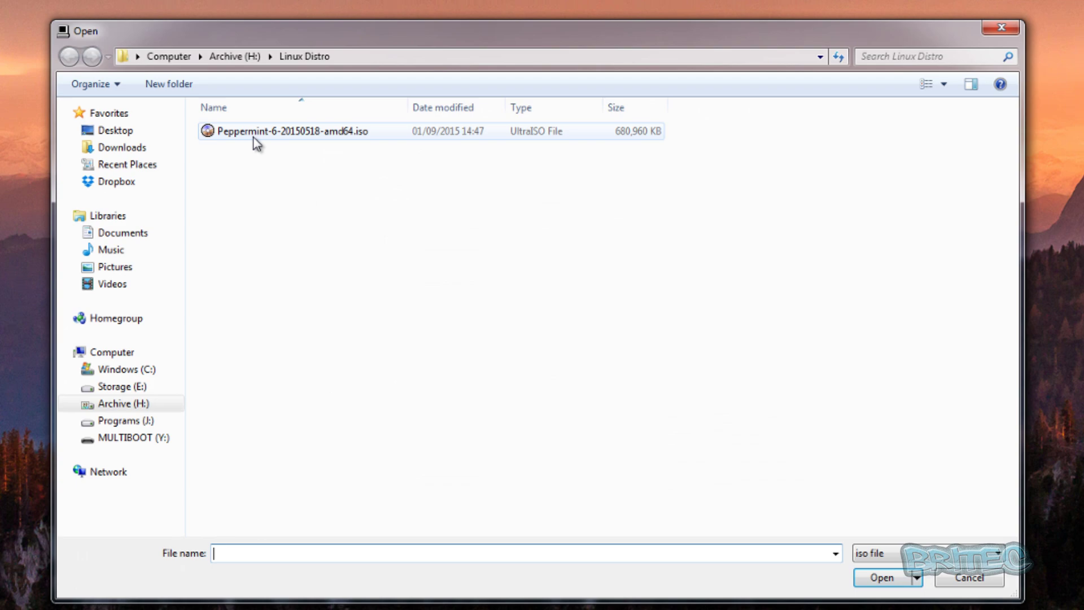
click(255, 136)
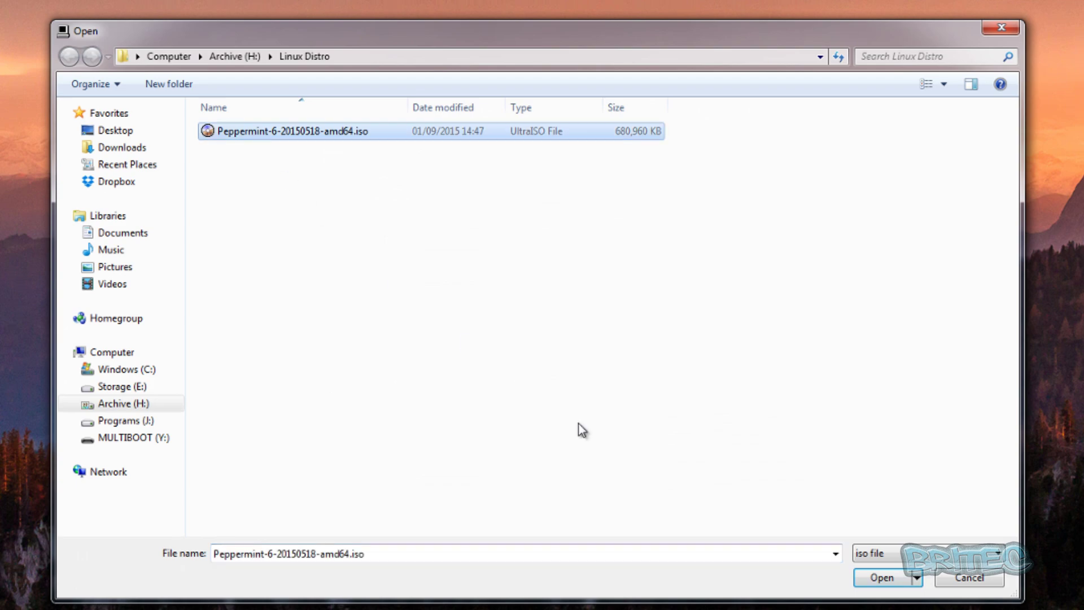
click(896, 599)
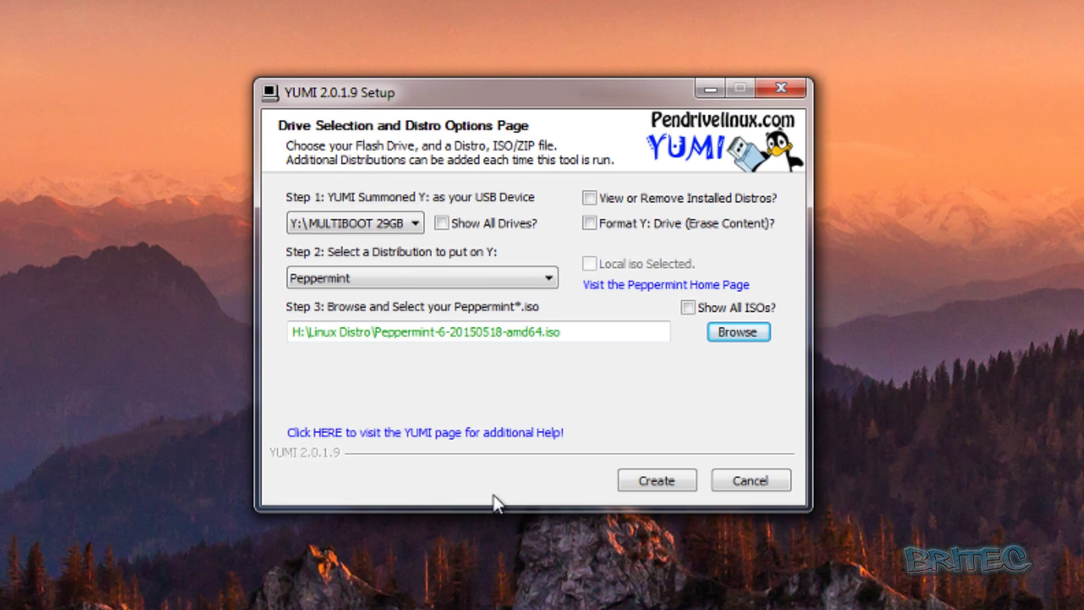
click(659, 480)
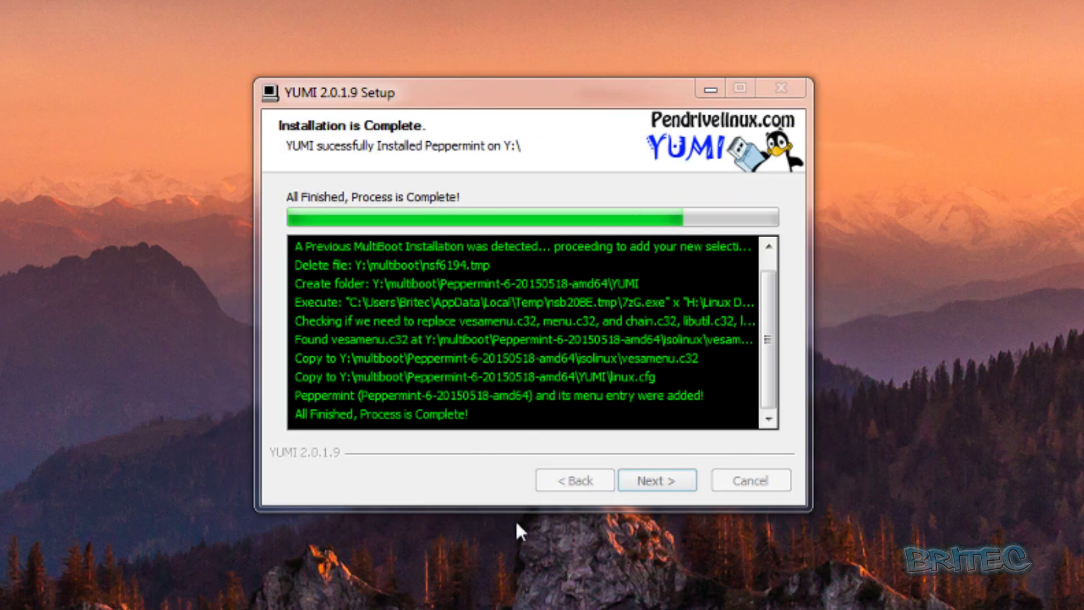
Finish the YUMI wizard, declining to add any more ISOs/Distros.
click(659, 486)
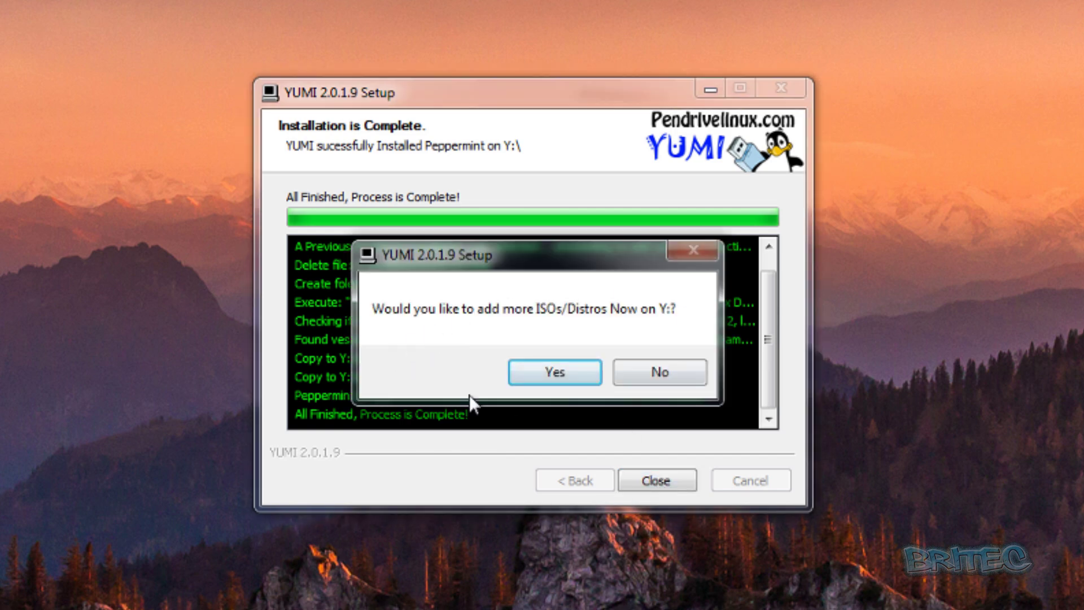
click(657, 377)
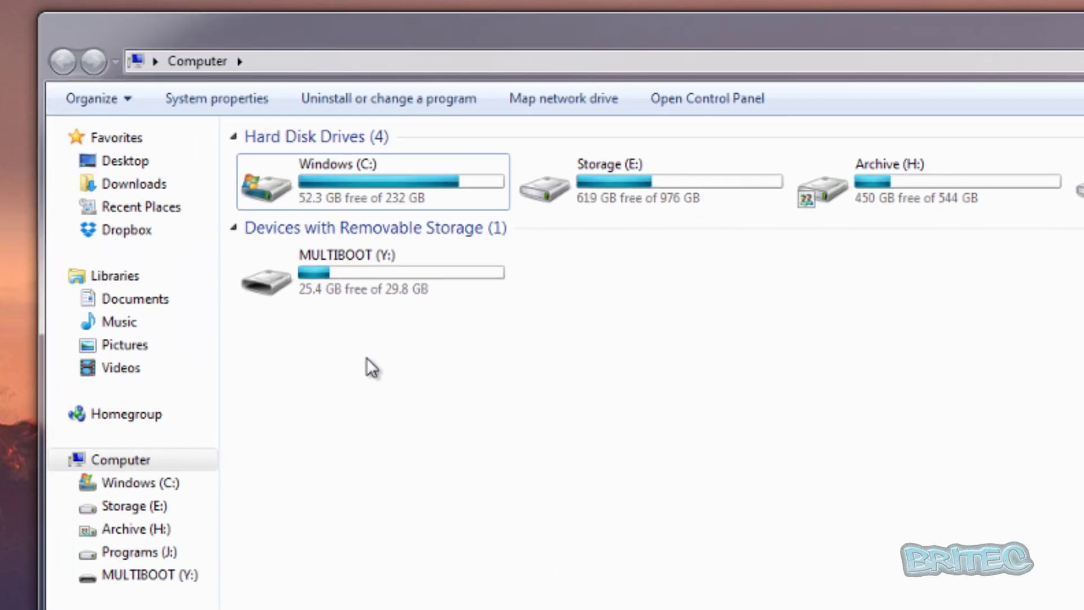
Check the multiboot folder on MULTIBOOT (Y:) for all four distro folders, then return to the drive root.
double_click(321, 283)
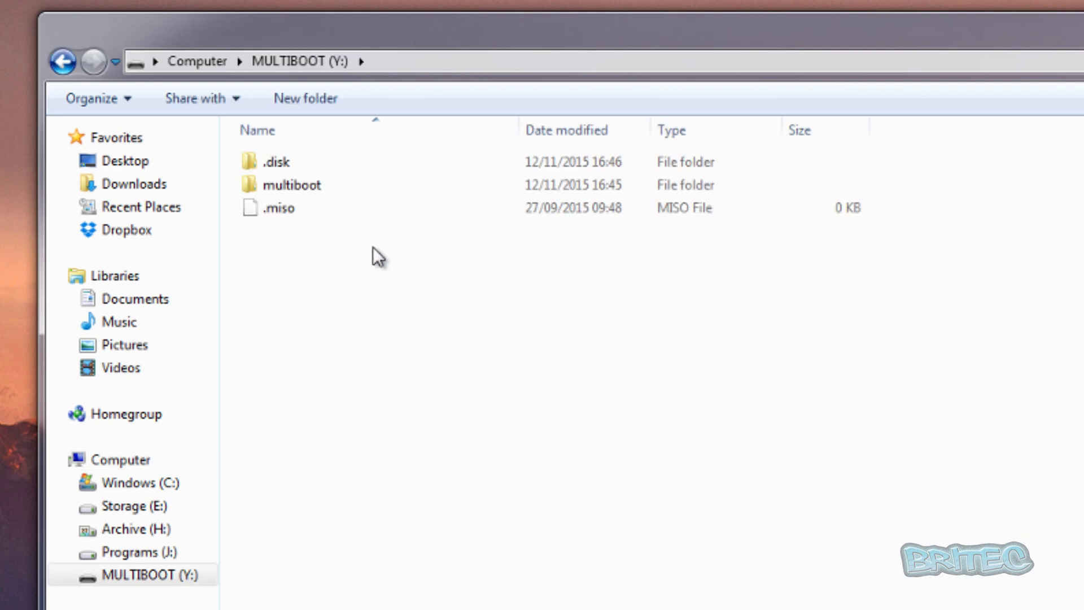
double_click(314, 188)
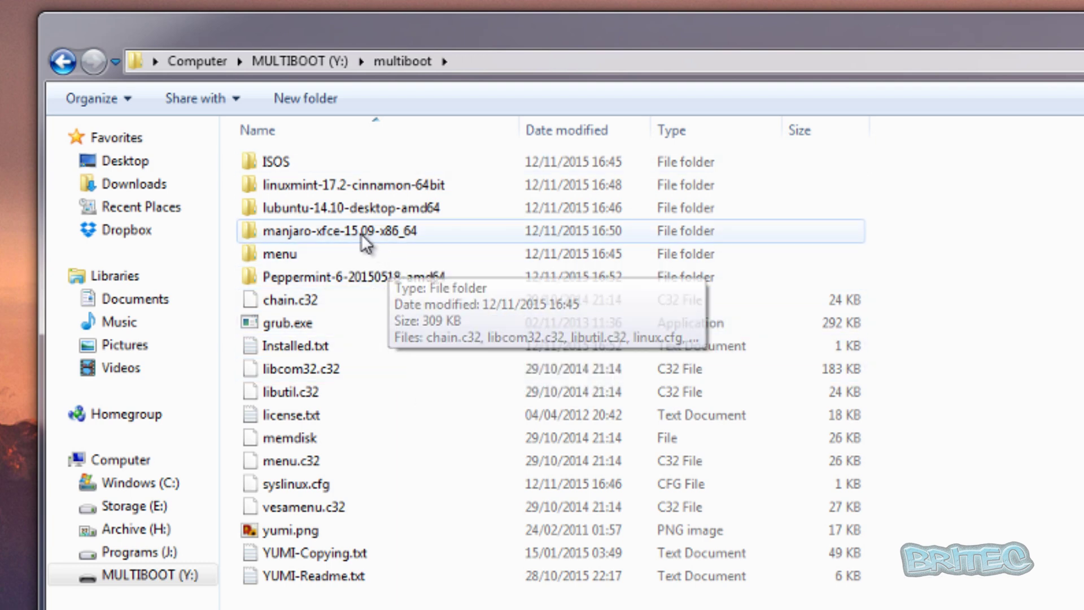
click(62, 61)
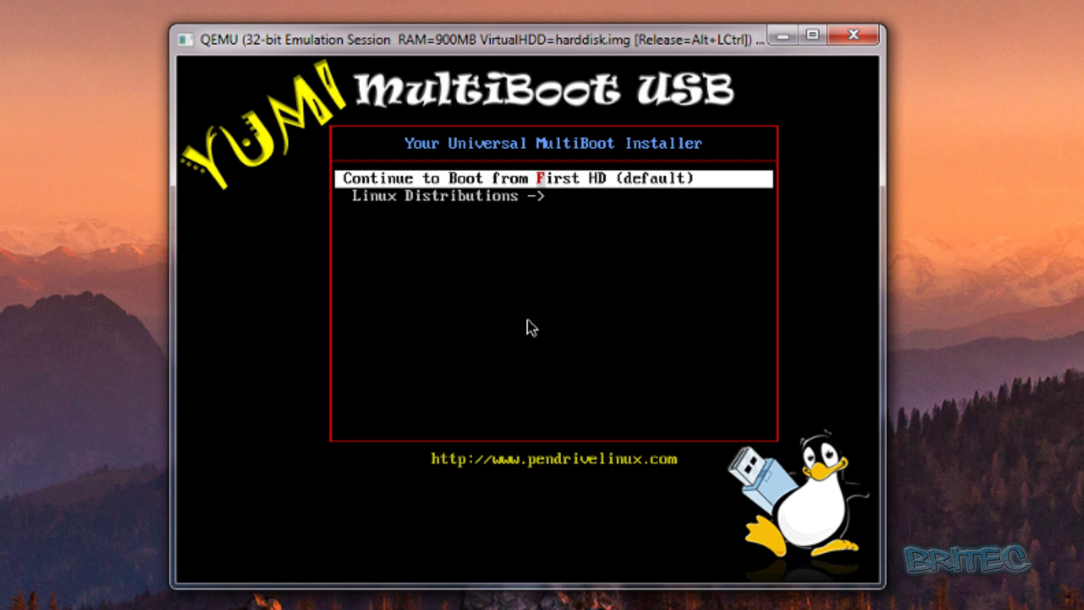
Enter the Linux Distributions submenu from the YUMI boot menu in QEMU.
key(Down)
key(Up)
key(Down)
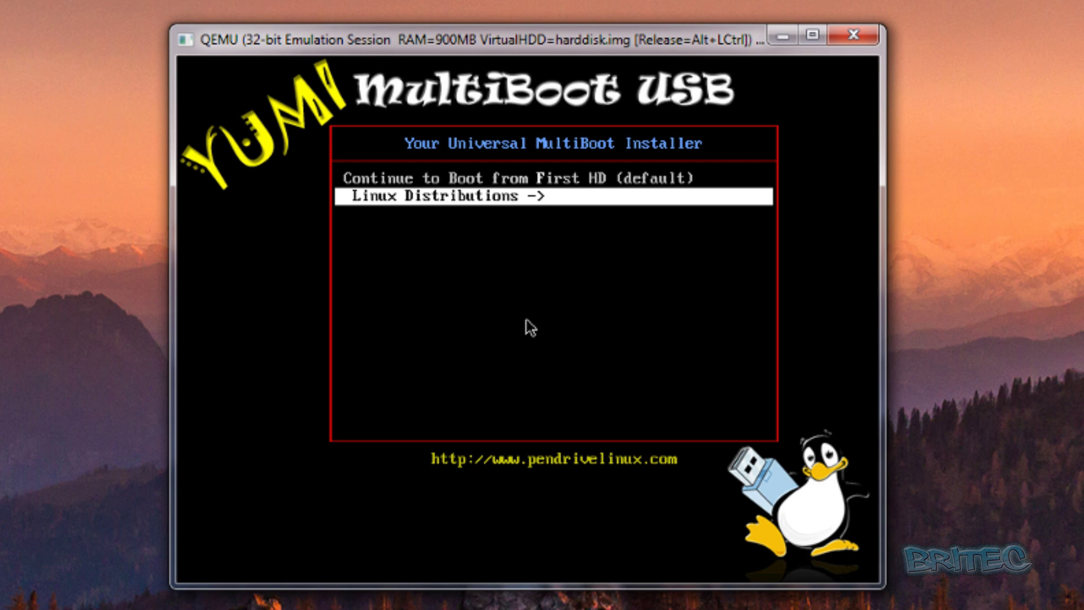
key(Up)
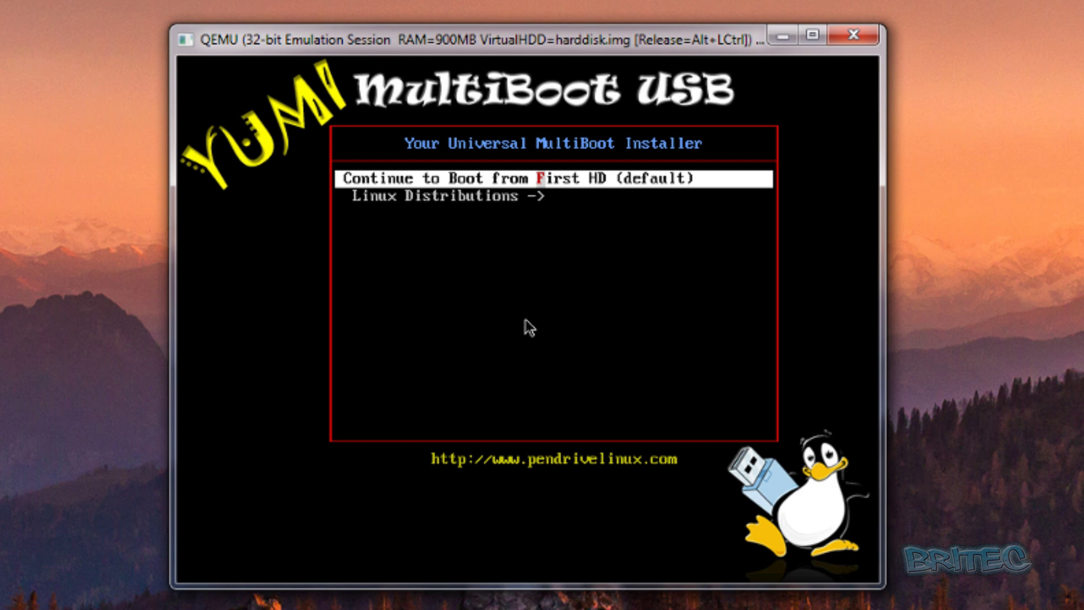
key(Down)
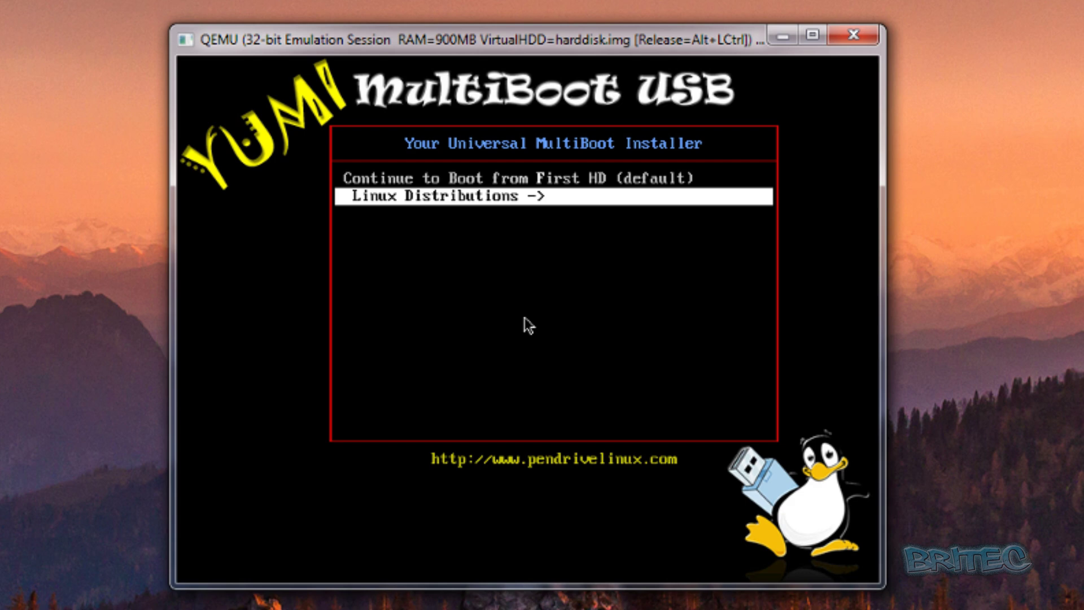
key(Return)
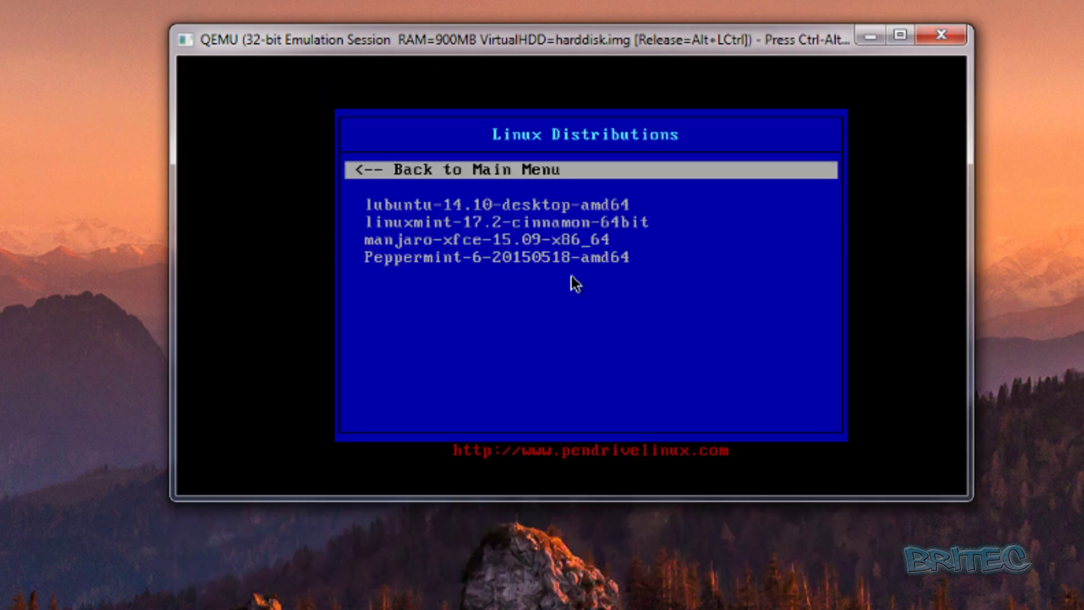
Step through the lubuntu, linuxmint and manjaro entries, then boot Peppermint-6-20150518-amd64.
key(Down)
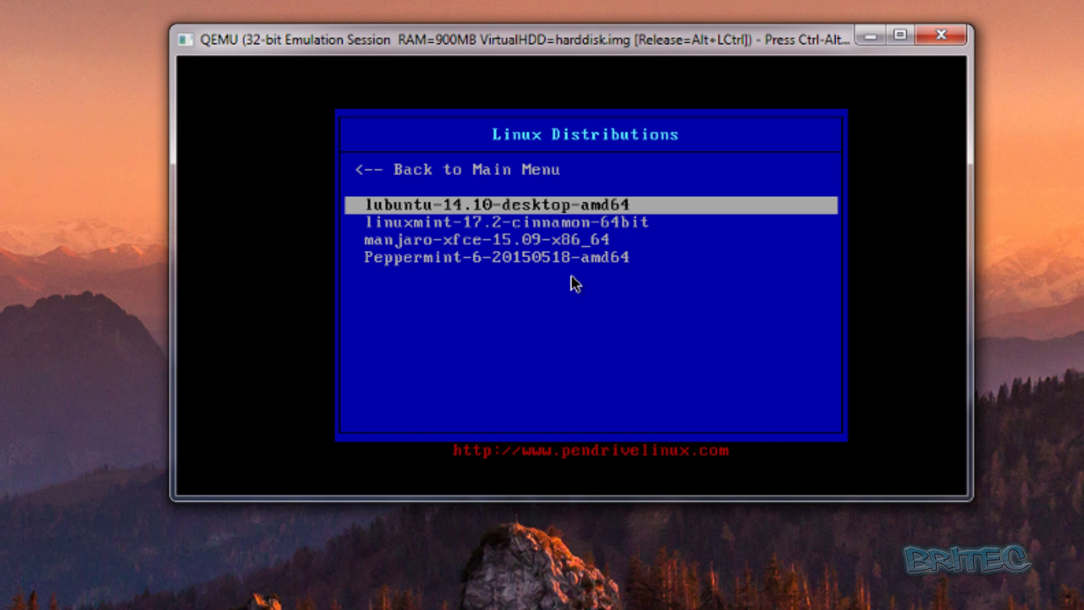
key(Down)
key(Down)
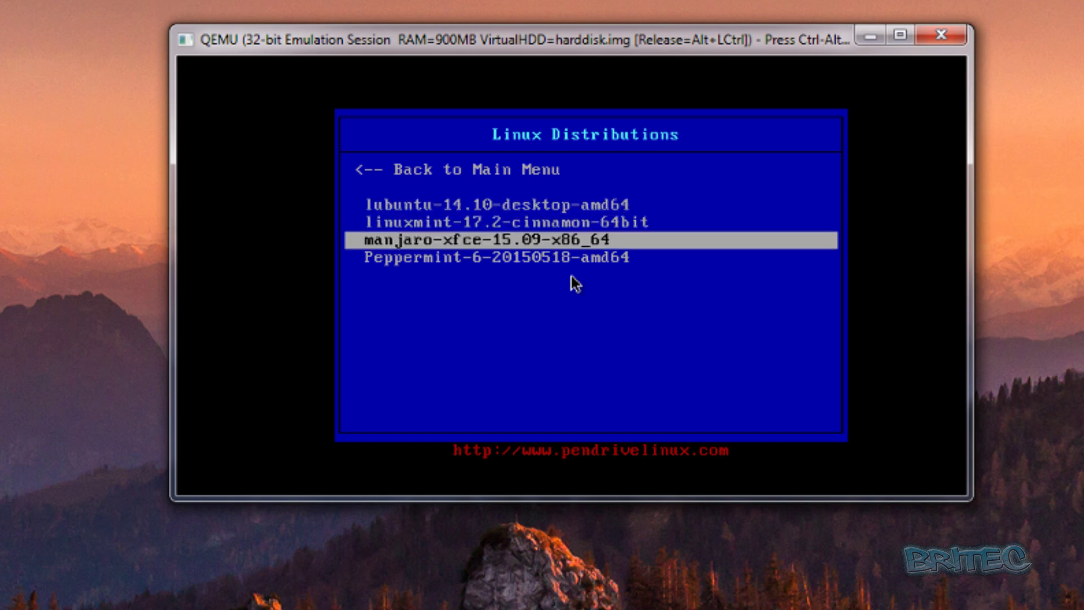
key(Down)
key(Up)
key(Up)
key(Up)
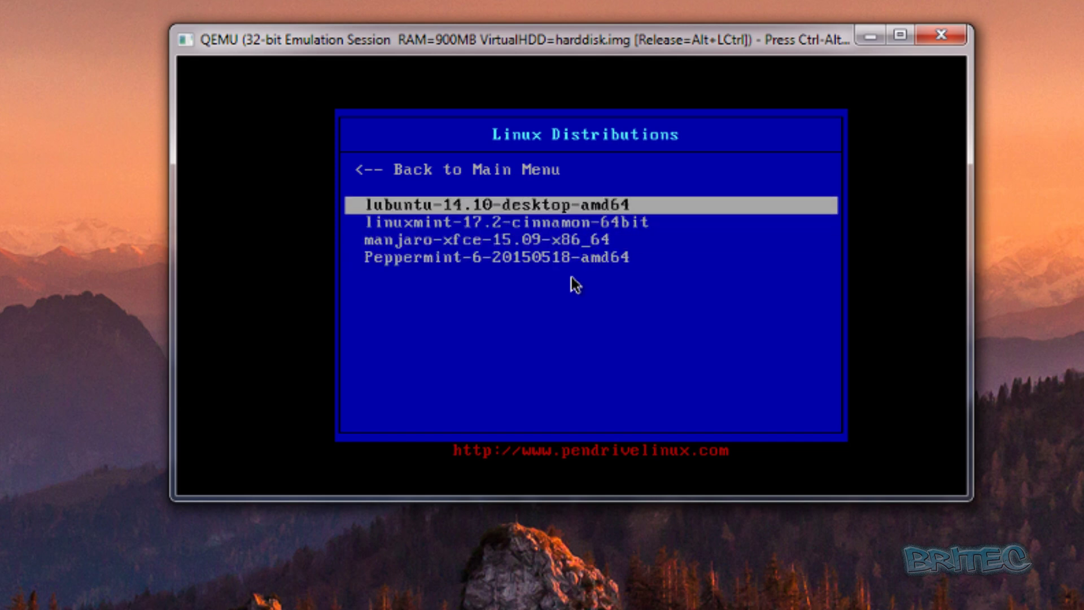
key(Down)
key(Down)
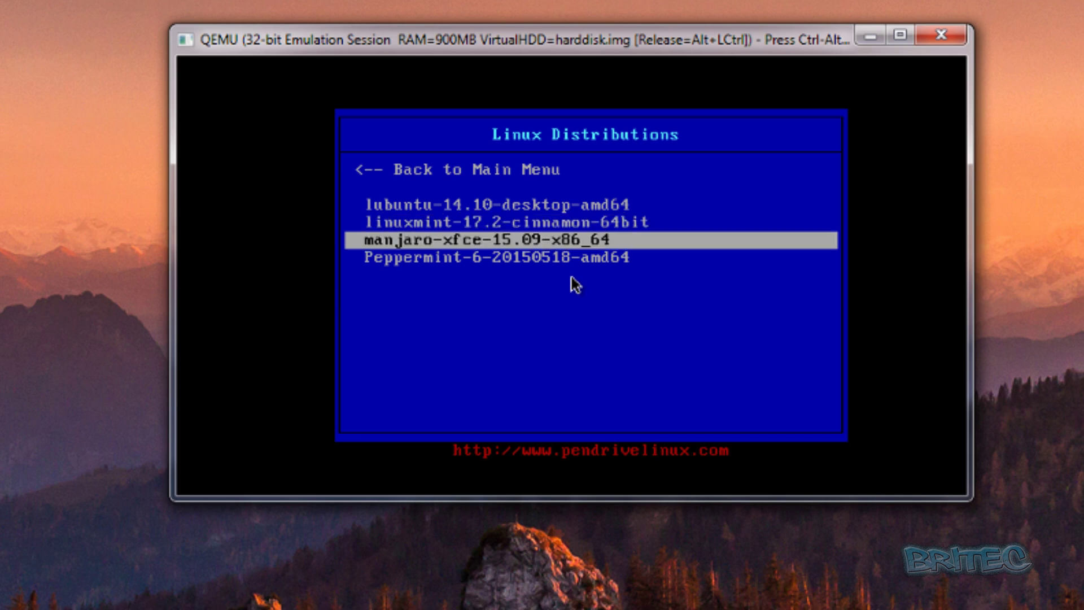
key(Down)
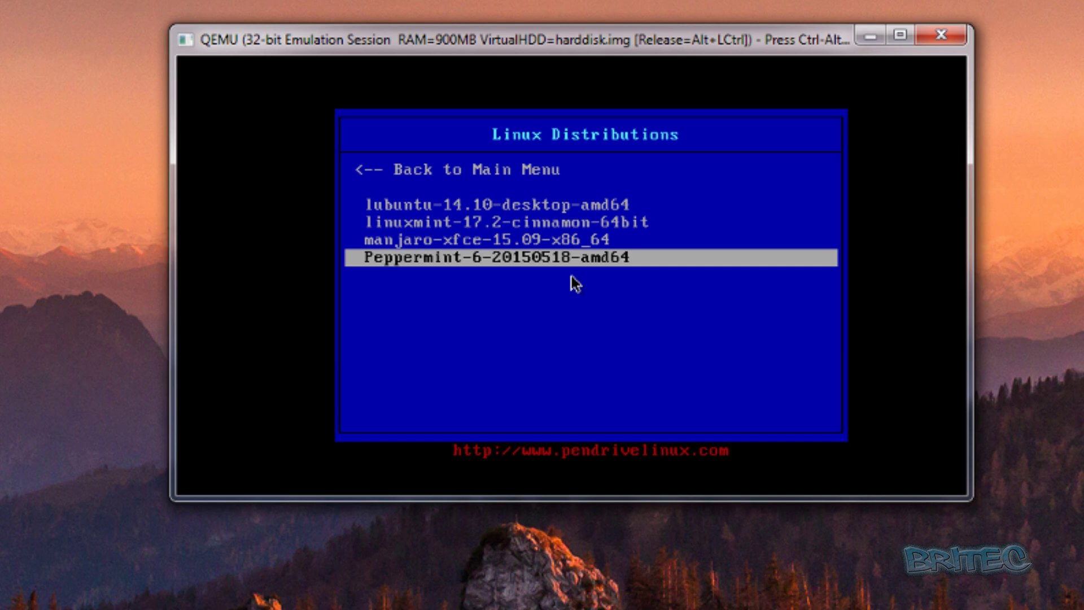
key(Return)
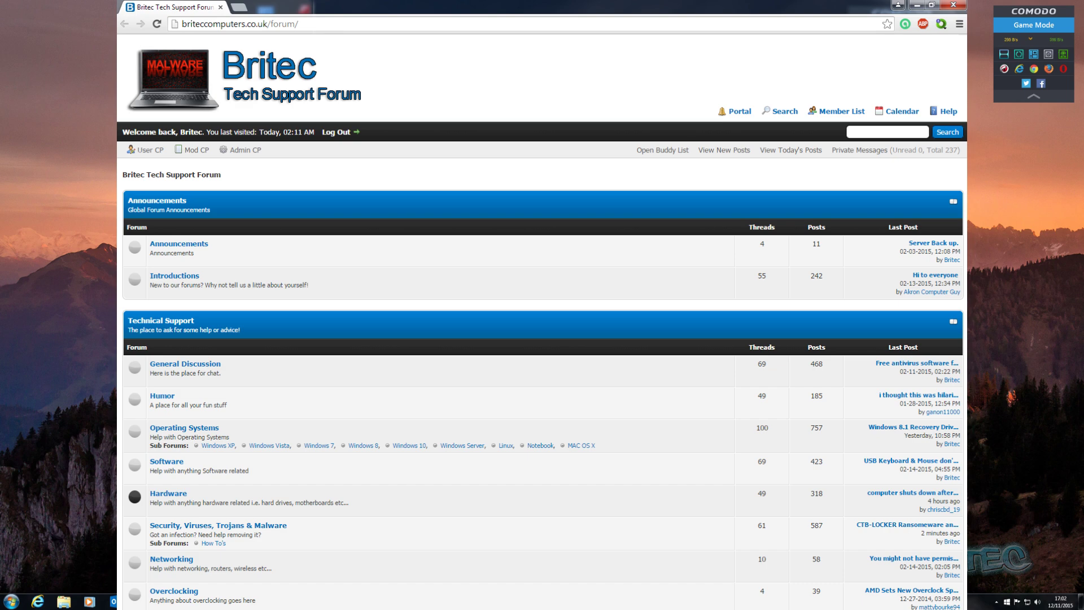
Hide the Britec forum page with Win+D to show the bare Windows desktop.
key(super+d)
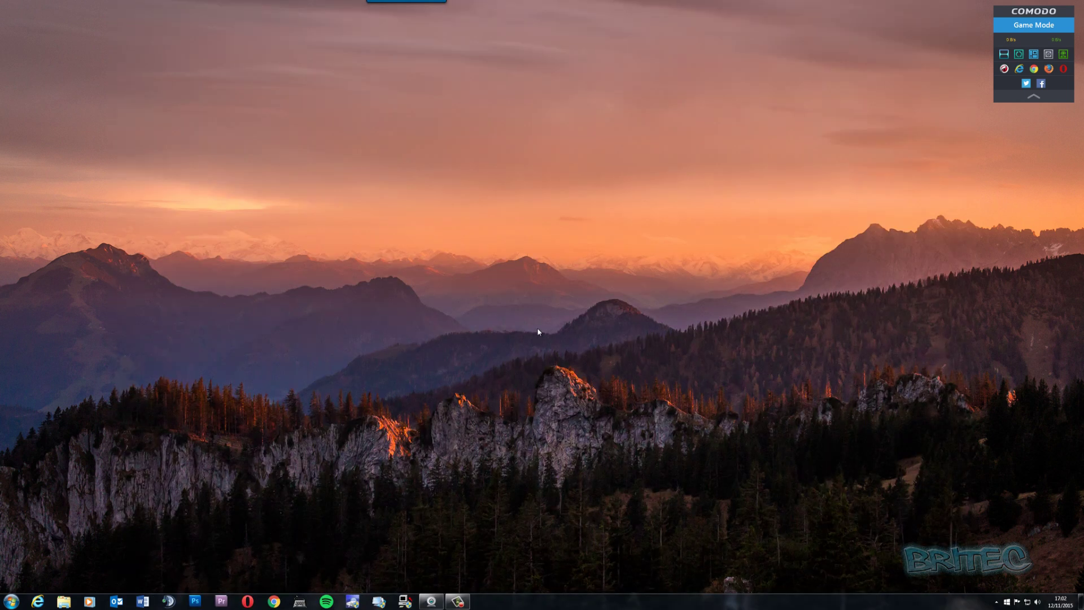